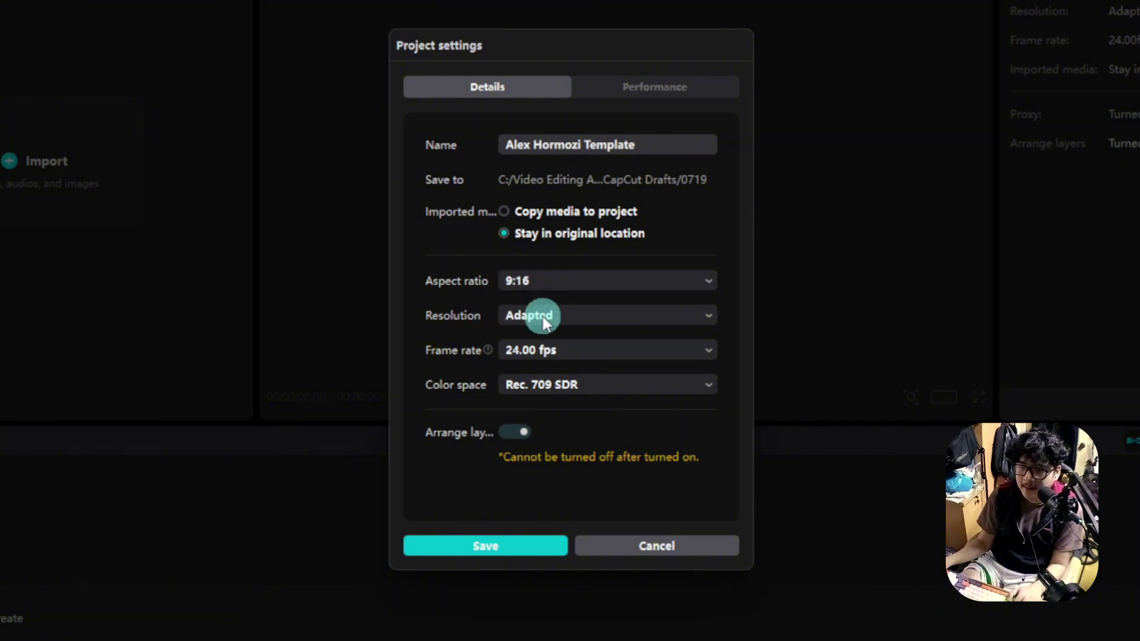
# Step: Set the project's frame rate to 30.00 fps, choose to copy imported media to the project, and save the settings
pyautogui.click(566, 354)
pyautogui.click(549, 438)
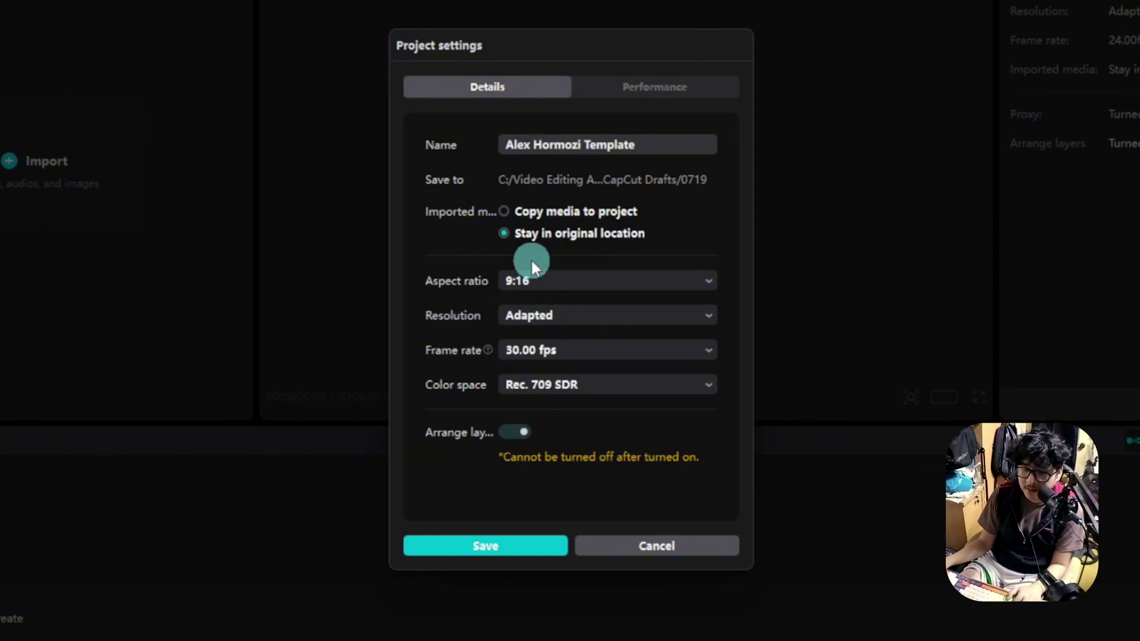
pyautogui.click(504, 212)
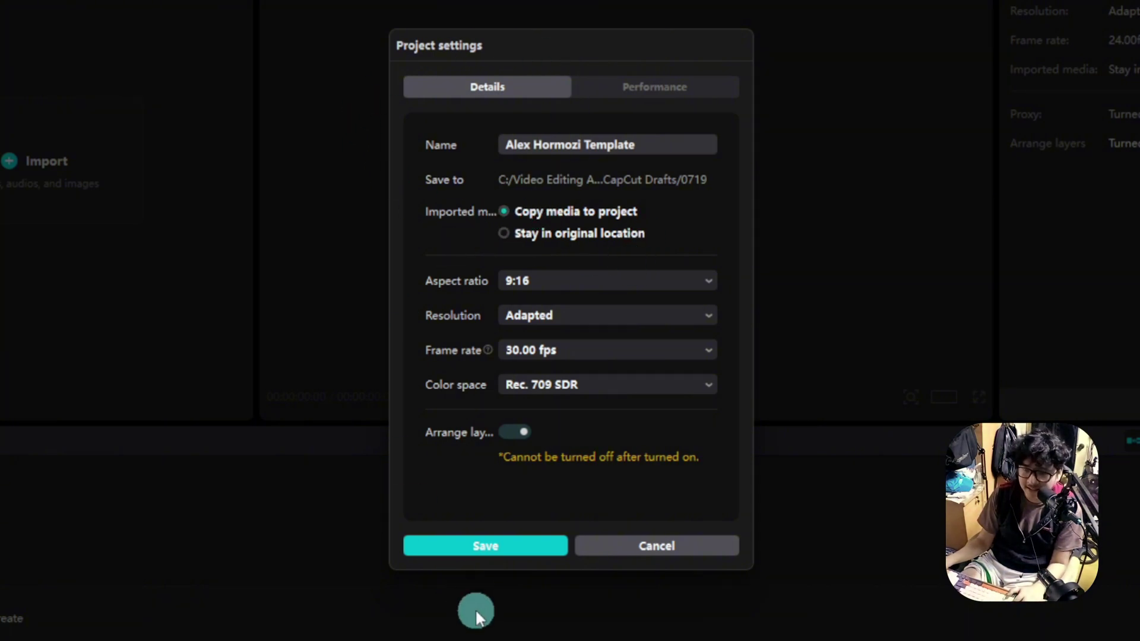
pyautogui.click(475, 545)
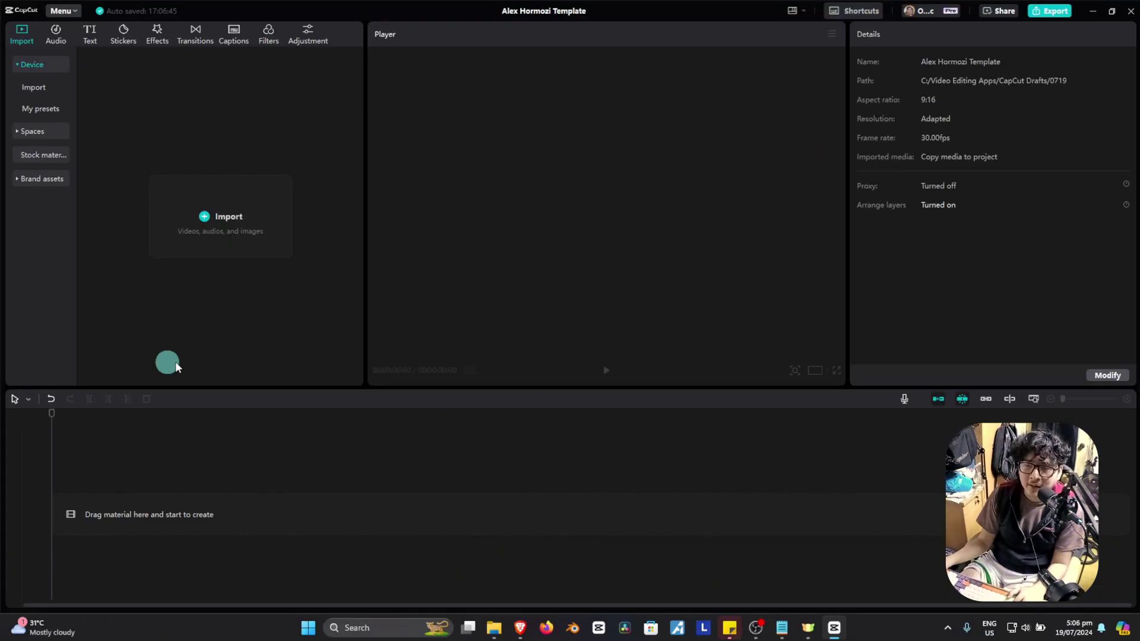
# Step: Import the Acquisition.com Logo and Hormozi Thumbnail Sample images from the Alex Hormozi Assets folder into the project
pyautogui.moveTo(494, 628)
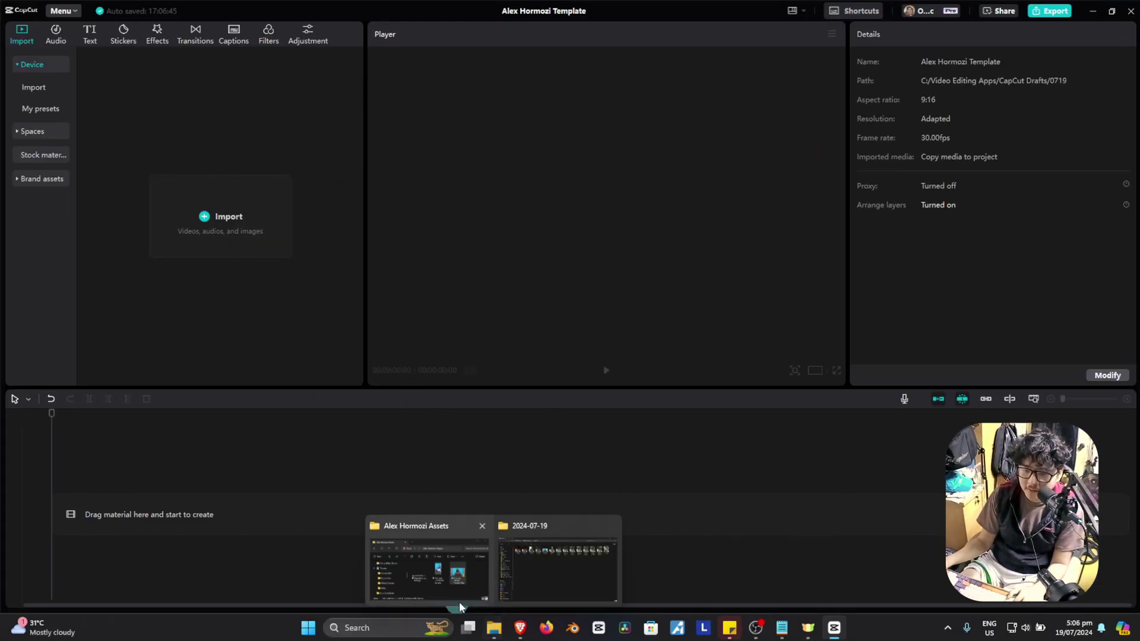
pyautogui.click(429, 570)
pyautogui.moveTo(802, 336); pyautogui.dragTo(212, 221)
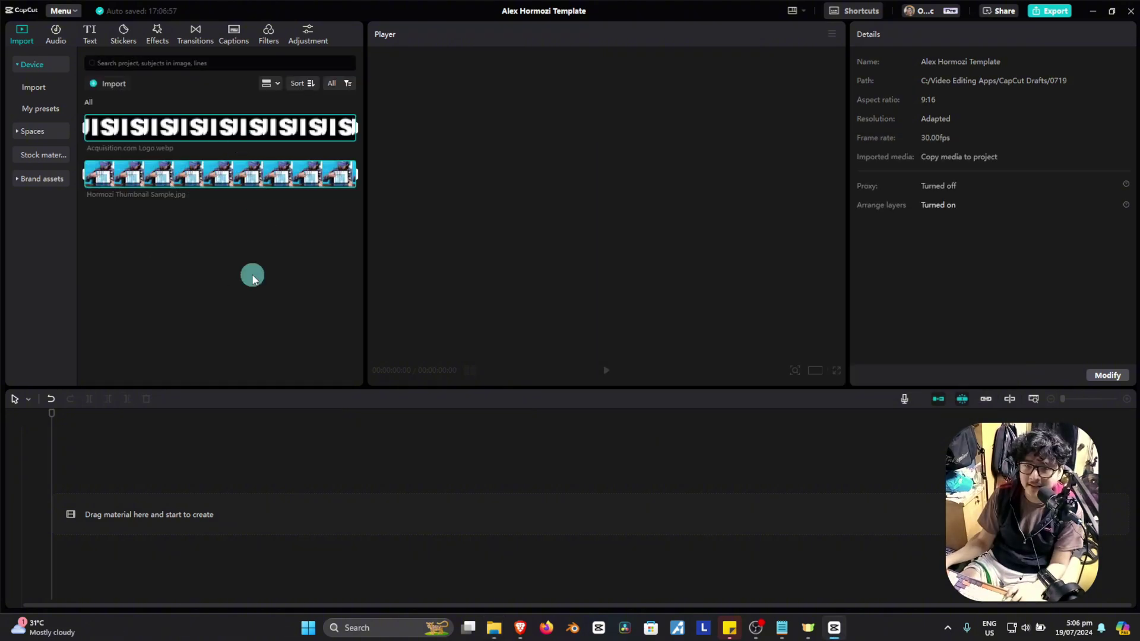
# Step: Place the Hormozi thumbnail at the start of the timeline and stack the Acquisition.com logo on a track above it
pyautogui.click(149, 177)
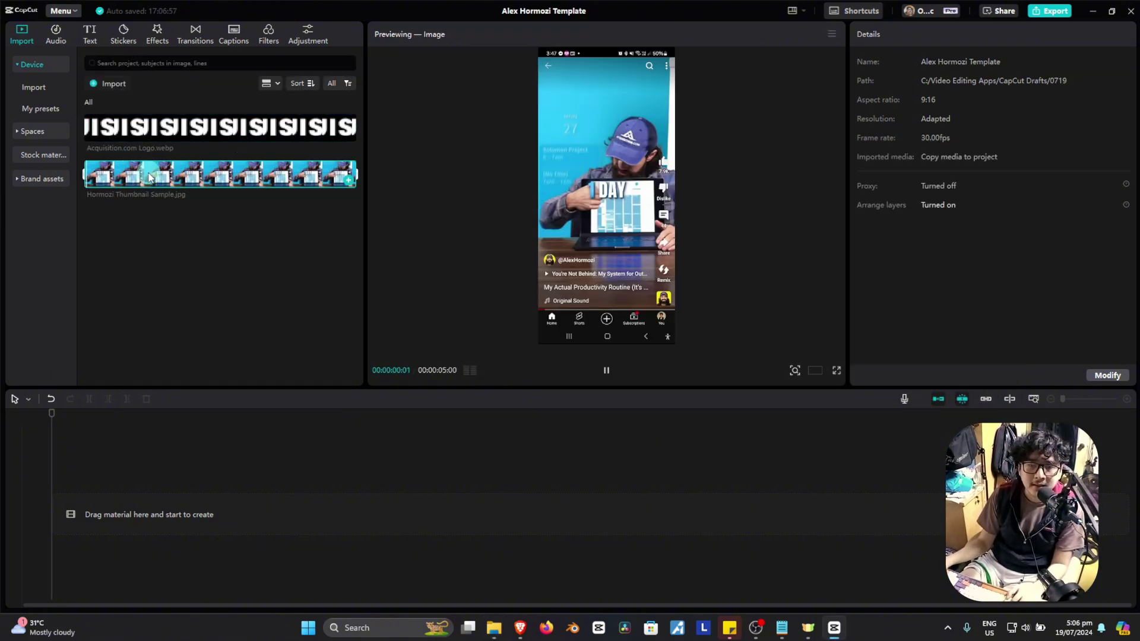
pyautogui.moveTo(171, 170); pyautogui.dragTo(151, 510)
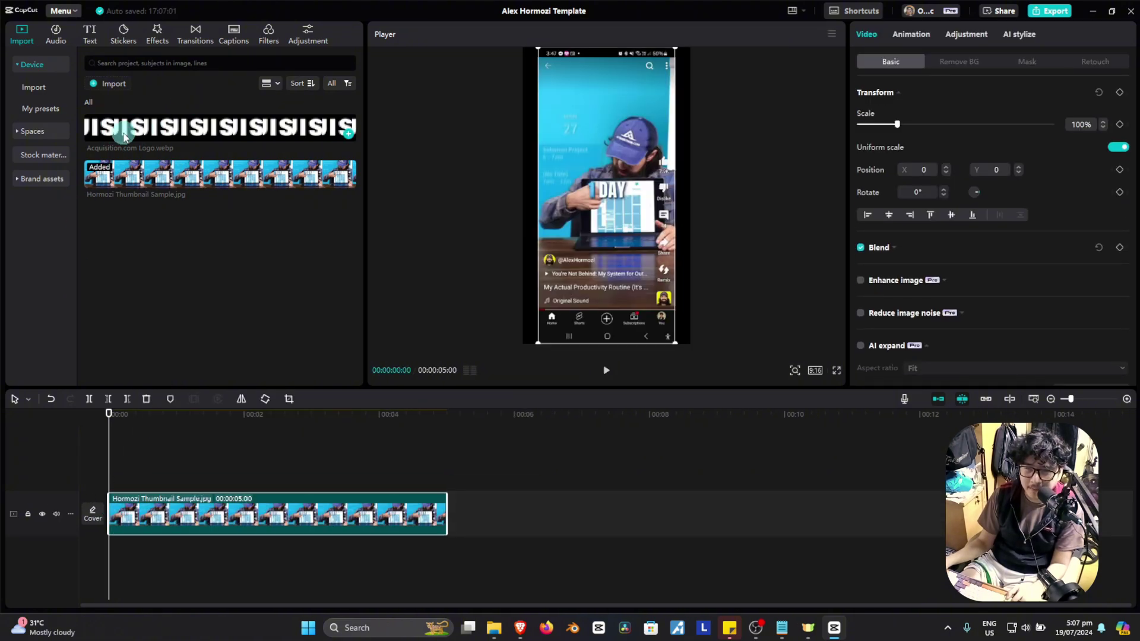
pyautogui.moveTo(123, 129); pyautogui.dragTo(111, 476)
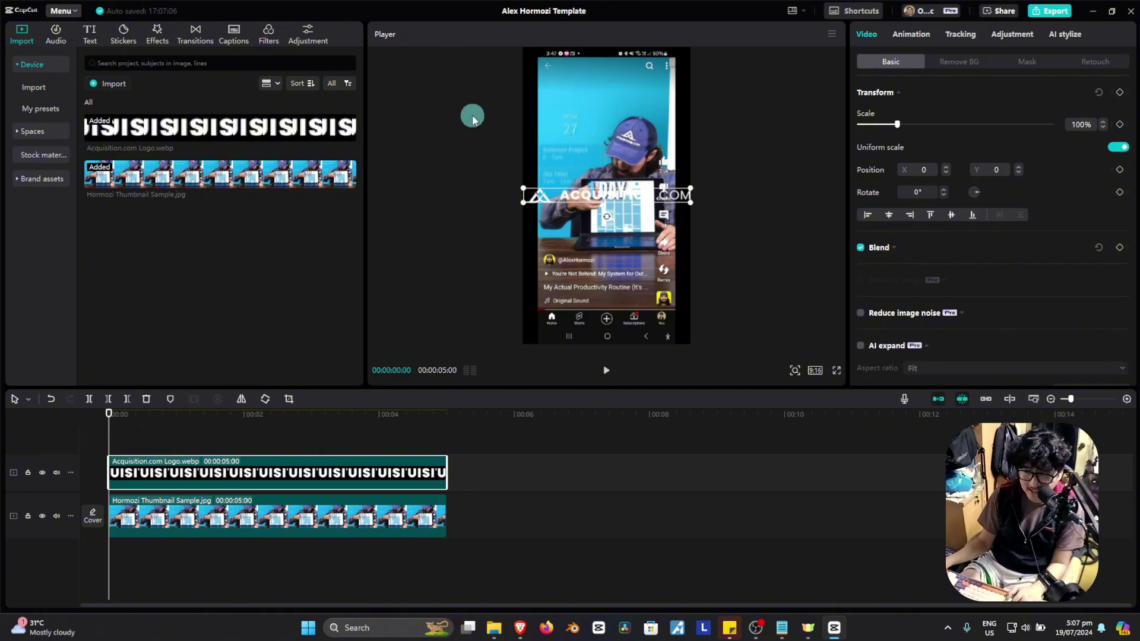
# Step: Crop the logo to just its triangle symbol and position it in the frame's upper-left corner at about X -661, Y 1563
pyautogui.moveTo(582, 187); pyautogui.dragTo(572, 83)
pyautogui.click(413, 311)
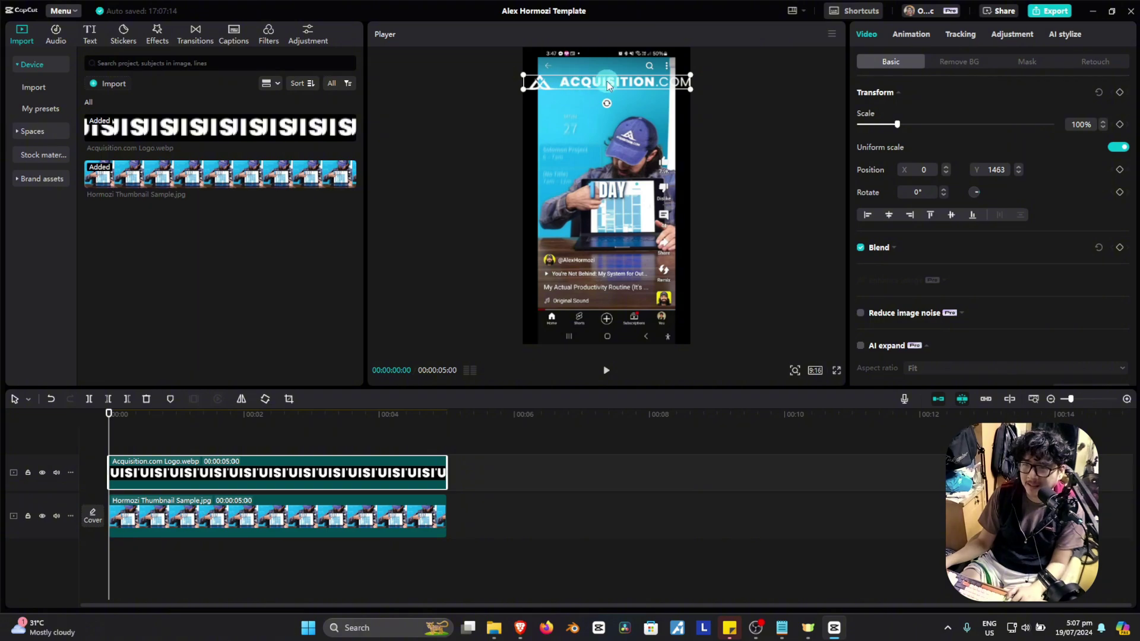
pyautogui.rightClick(169, 477)
pyautogui.moveTo(229, 260)
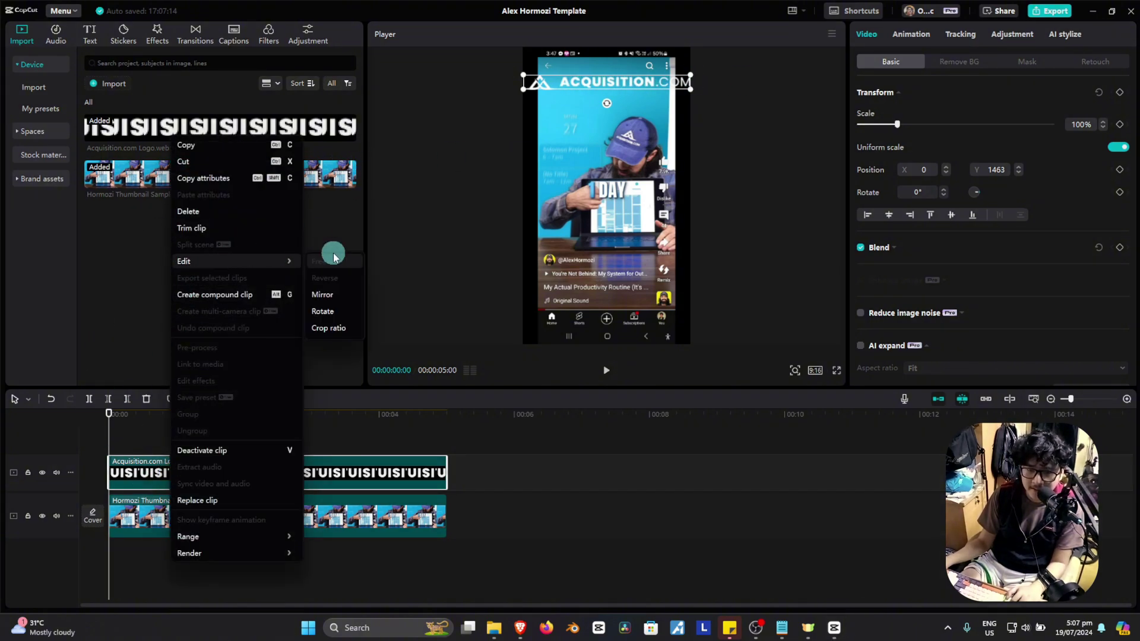
pyautogui.click(343, 328)
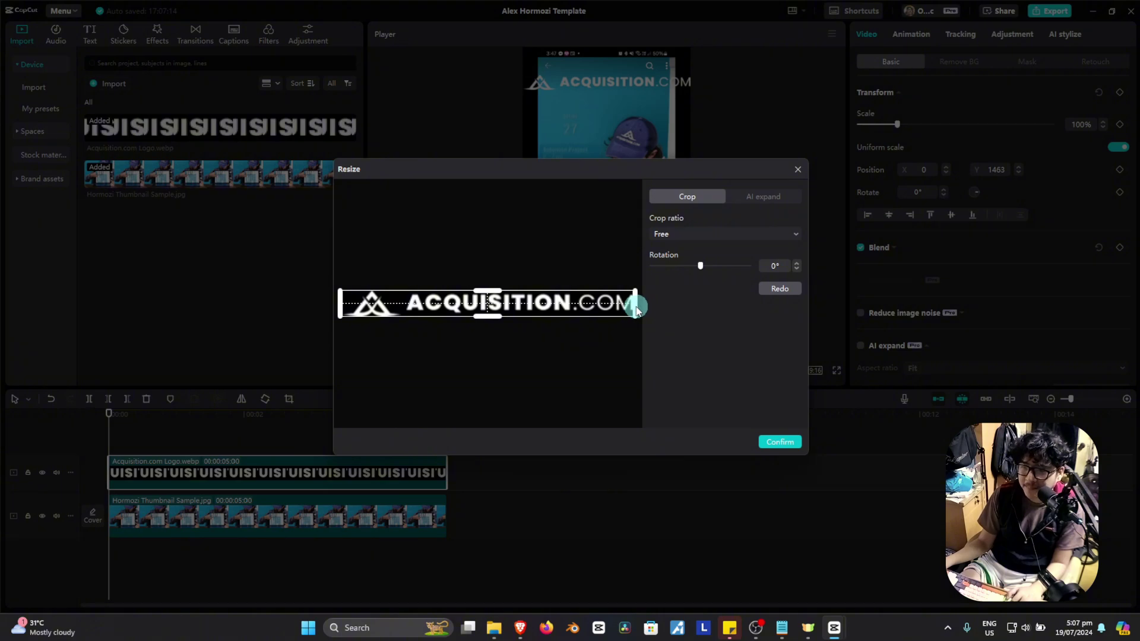
pyautogui.moveTo(636, 305); pyautogui.dragTo(404, 322)
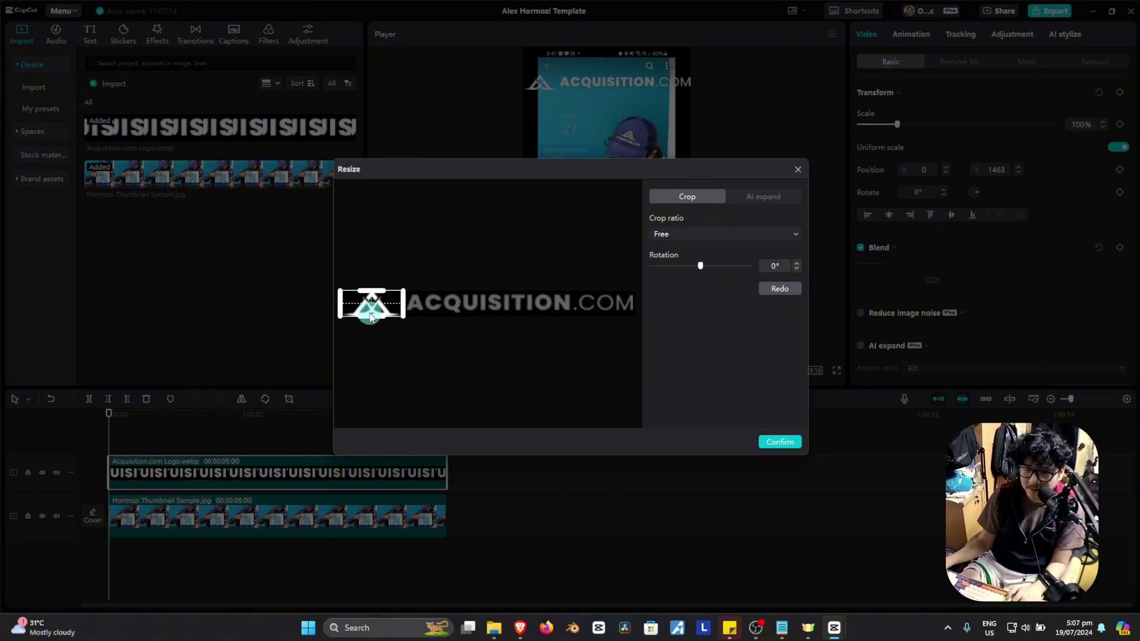
pyautogui.click(779, 442)
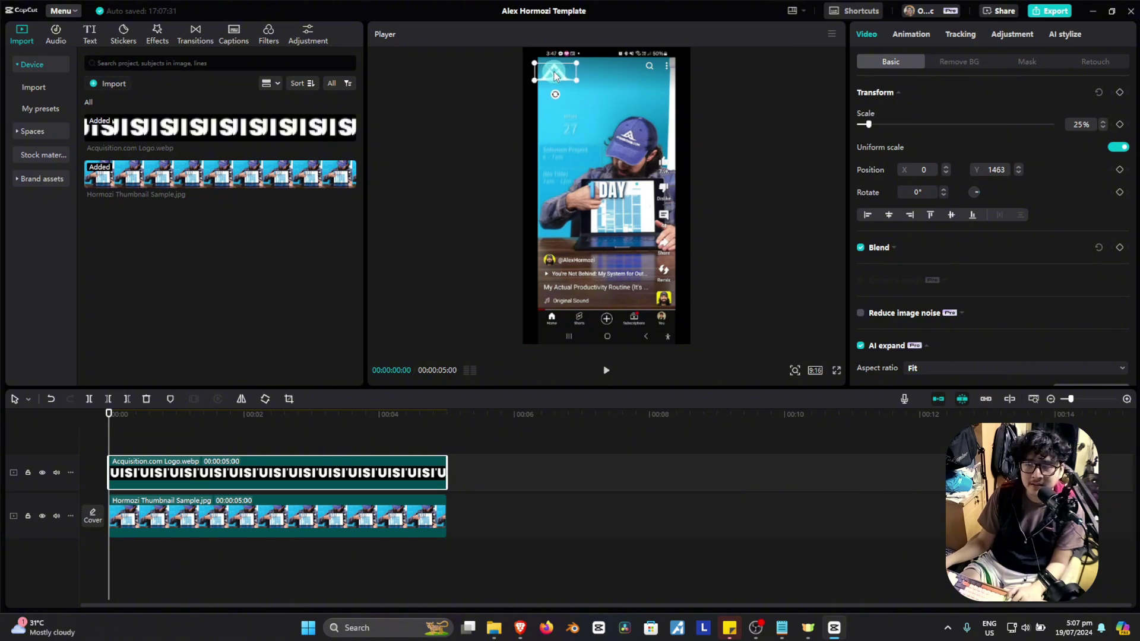
pyautogui.moveTo(553, 74); pyautogui.dragTo(554, 75)
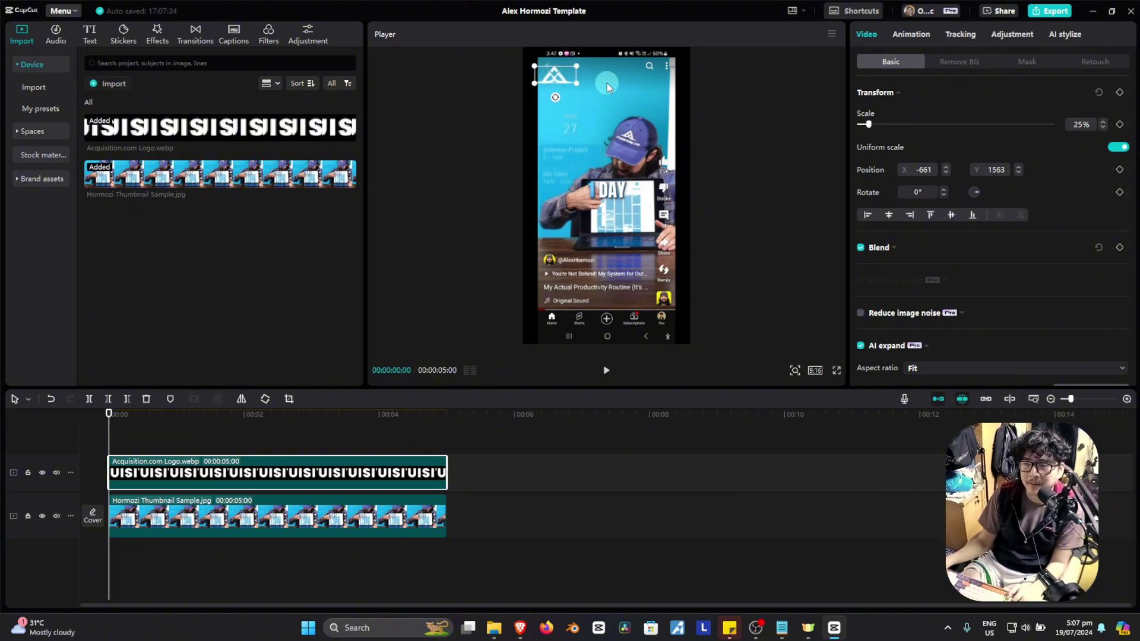
# Step: Switch to the browser and replay the opening of the Alex Hormozi Short, pausing to examine the caption style
pyautogui.click(184, 522)
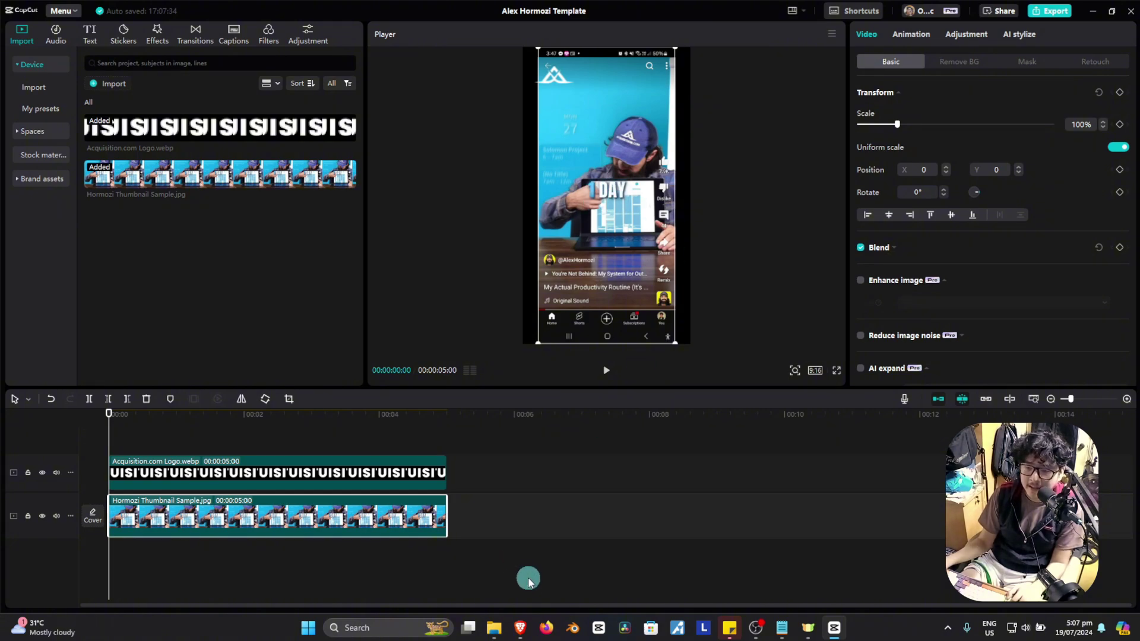
pyautogui.moveTo(520, 628)
pyautogui.click(681, 564)
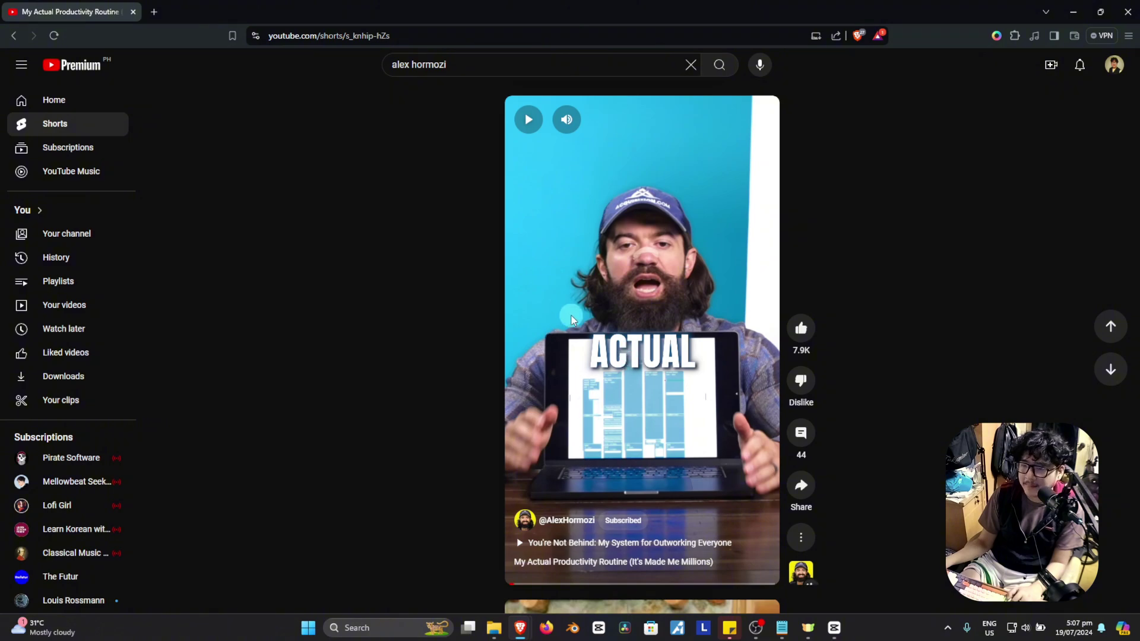
pyautogui.click(508, 584)
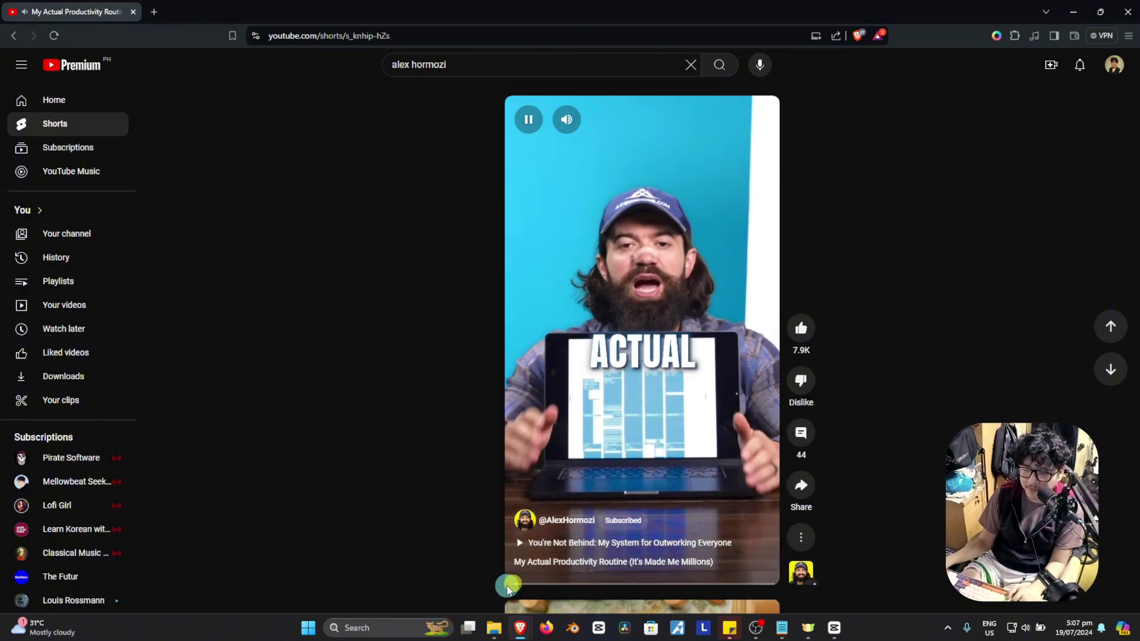
pyautogui.click(567, 418)
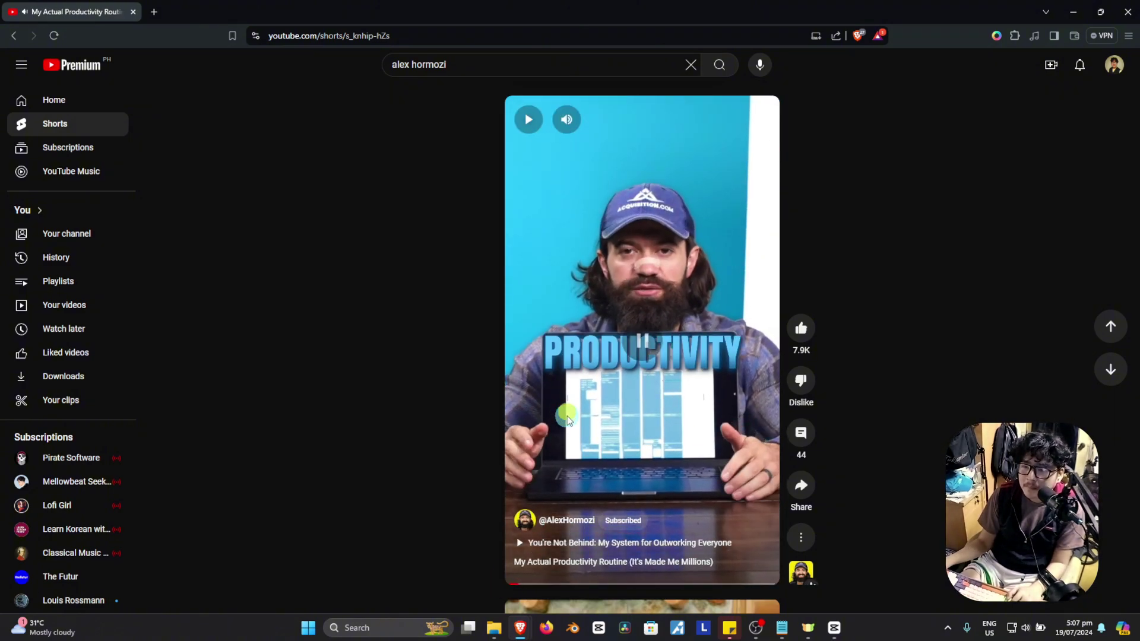
pyautogui.click(511, 585)
pyautogui.click(554, 414)
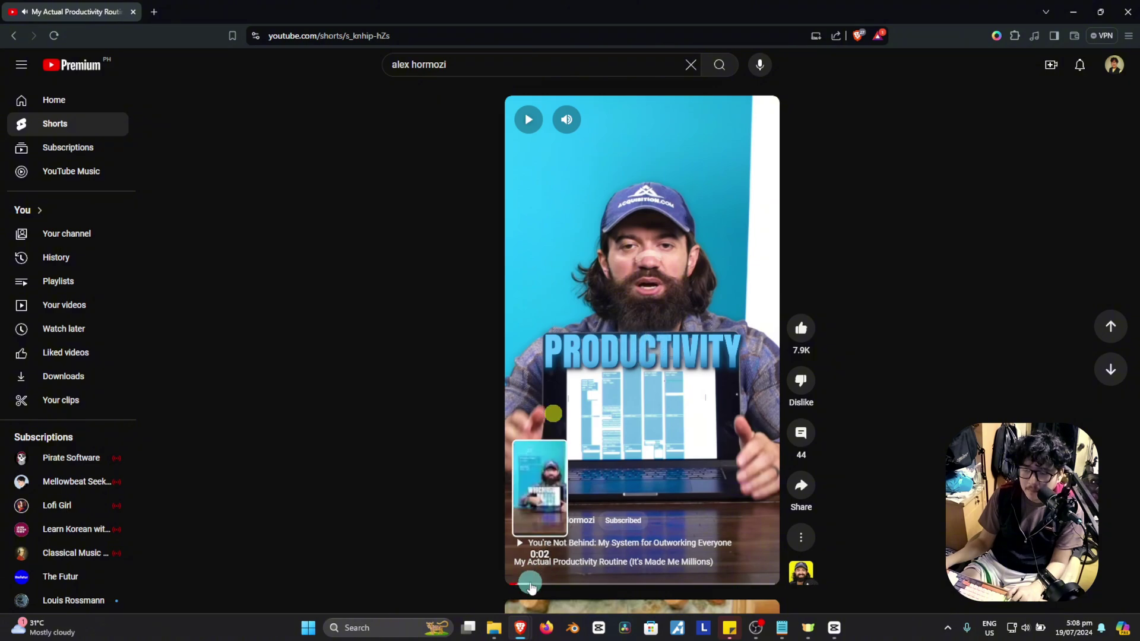
pyautogui.click(510, 584)
pyautogui.click(579, 360)
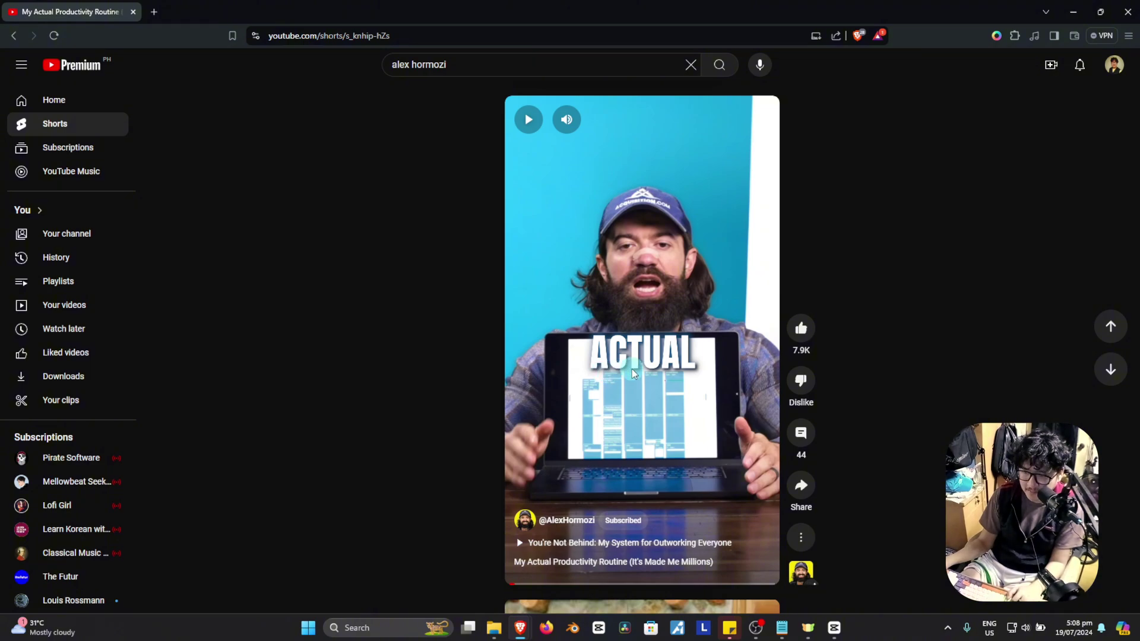
# Step: Switch back to CapCut and add a default text clip above the logo at the start of the timeline
pyautogui.click(834, 628)
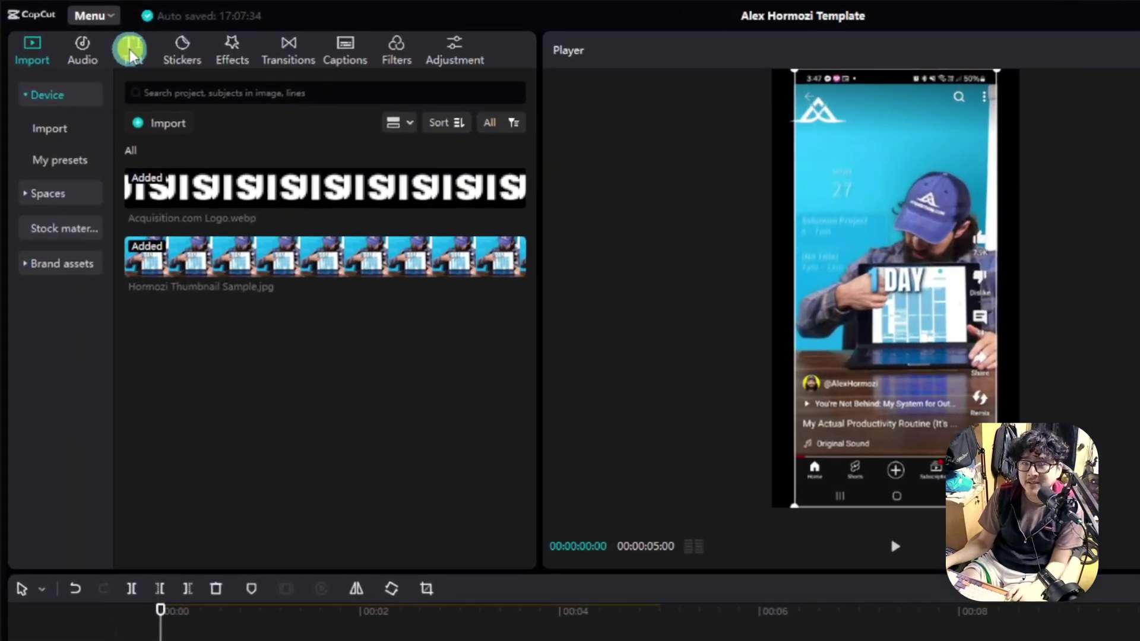
pyautogui.click(88, 35)
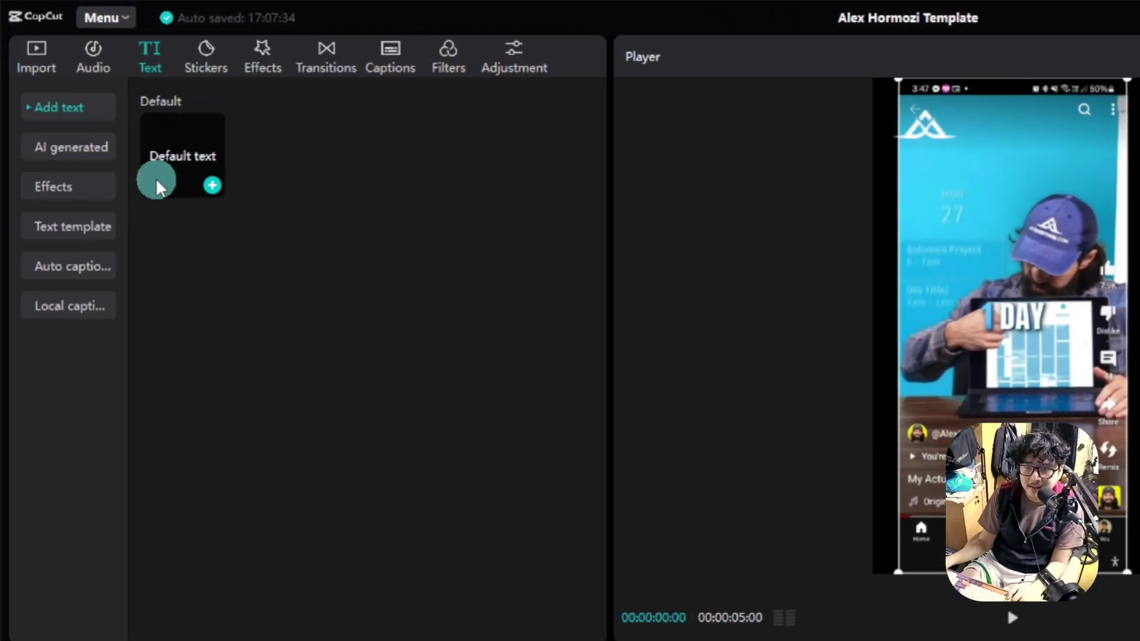
pyautogui.moveTo(168, 145); pyautogui.dragTo(188, 640)
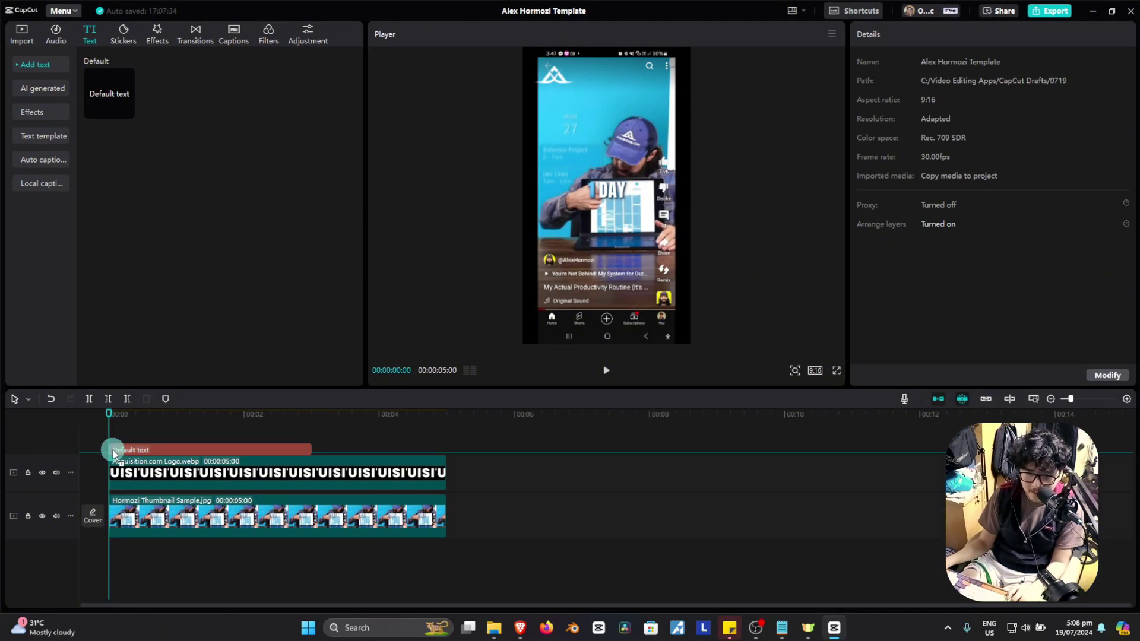
pyautogui.moveTo(109, 455); pyautogui.dragTo(109, 455)
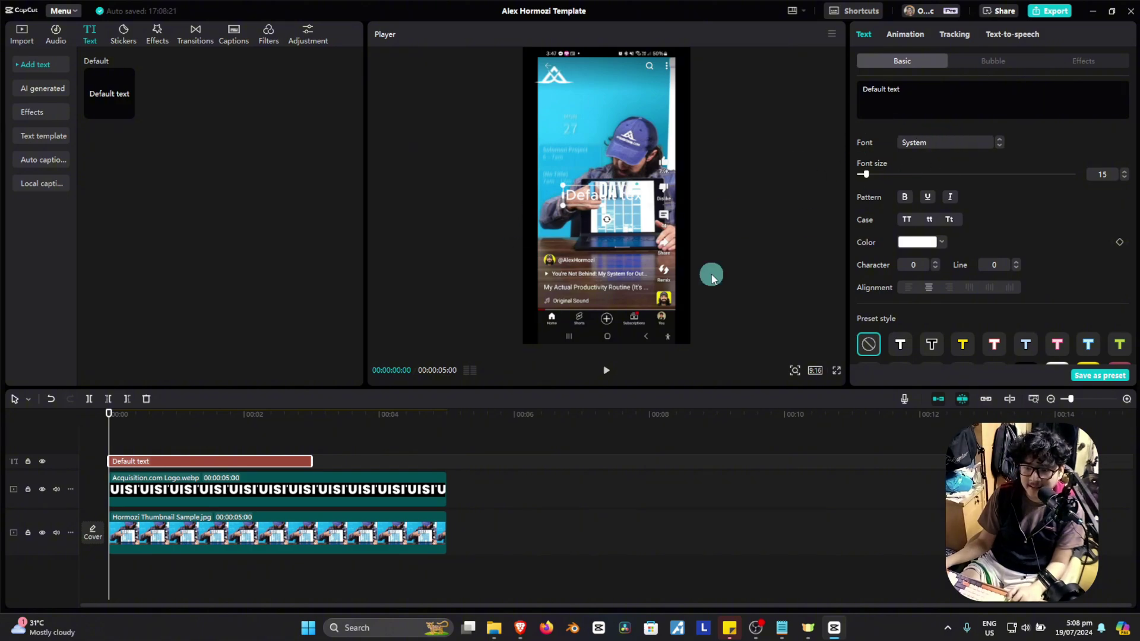
# Step: Switch to the WhatTheFont page in the browser and upload the Hormozi Thumbnail Sample image from the Alex Hormozi Assets folder
pyautogui.hotkey('alt', 'Tab')
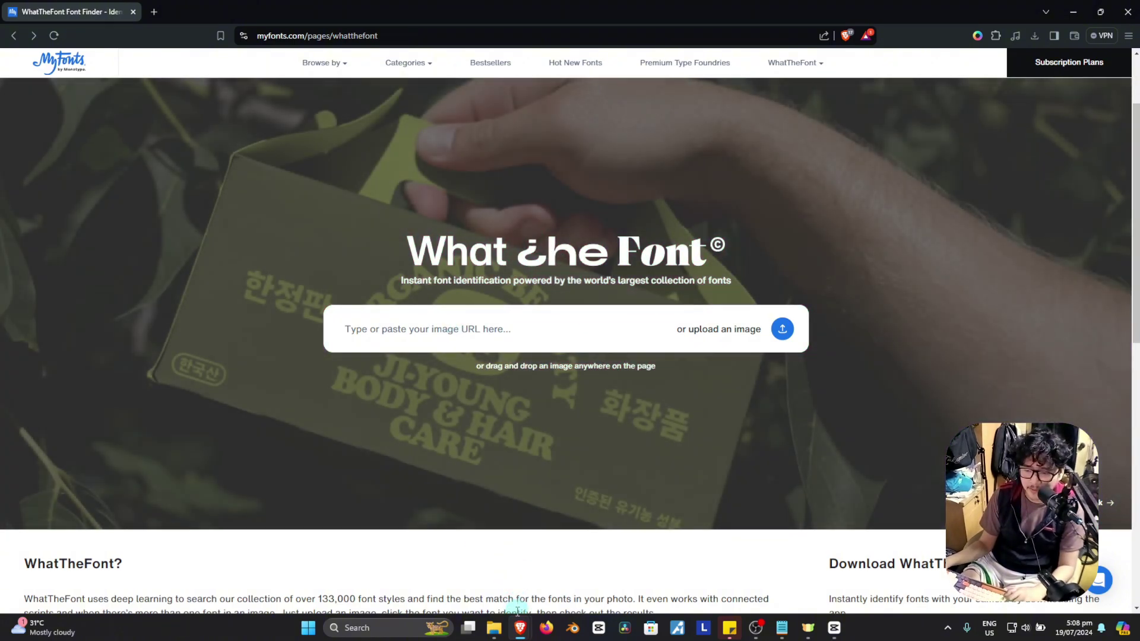
pyautogui.moveTo(492, 637)
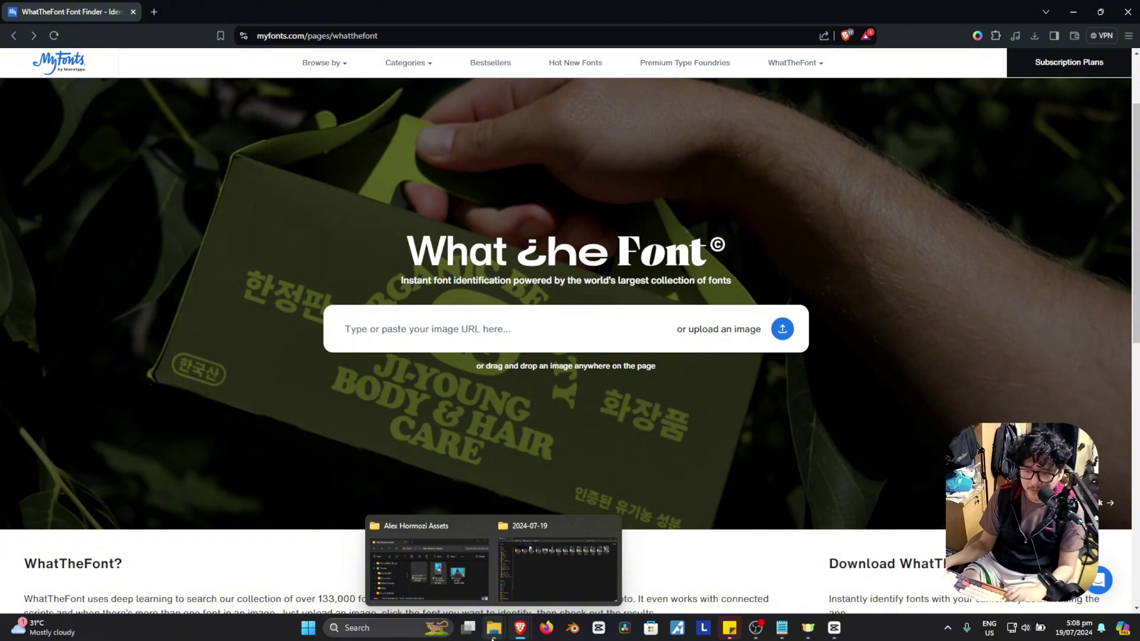
pyautogui.click(438, 561)
pyautogui.click(799, 310)
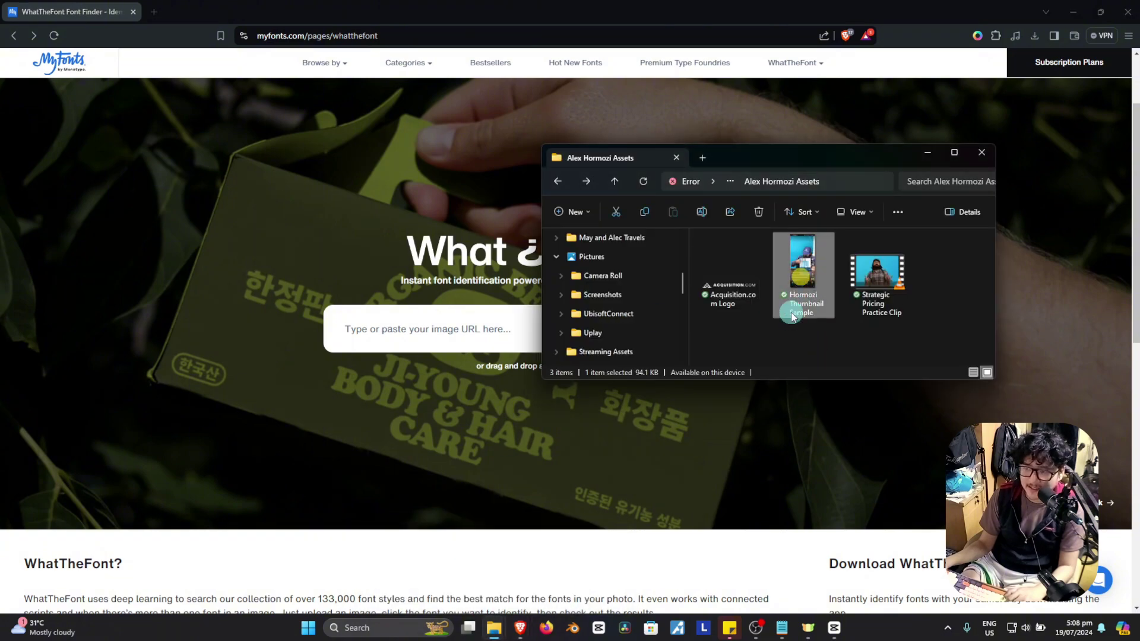
pyautogui.moveTo(792, 314); pyautogui.dragTo(533, 373)
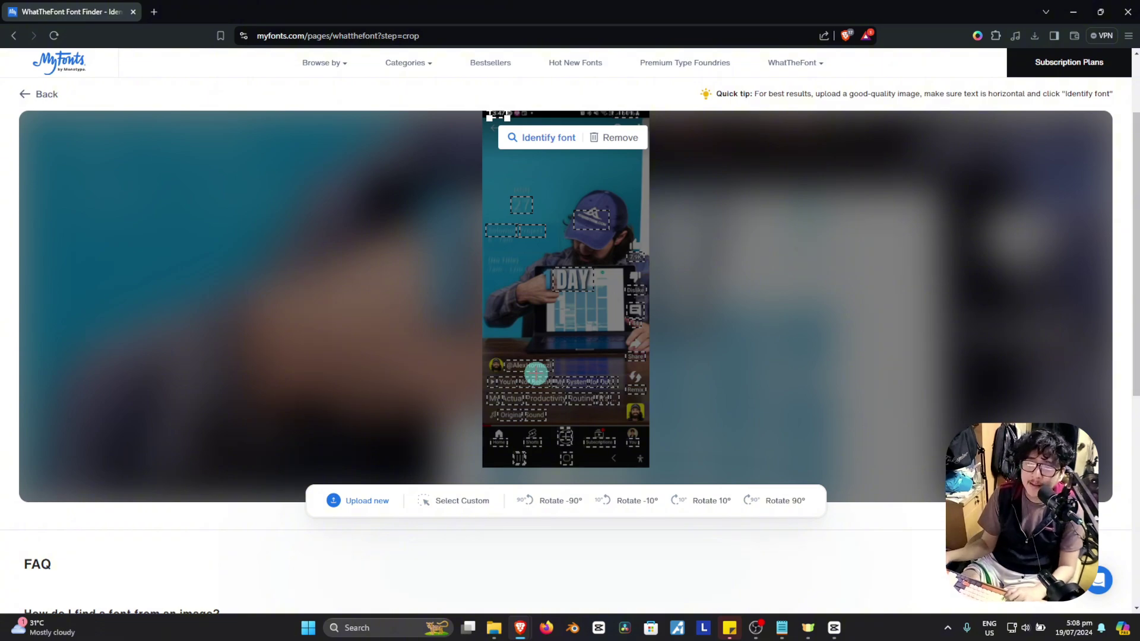
# Step: Identify the font of the word "DAY" in the uploaded image and look through the matching fonts
pyautogui.click(567, 280)
pyautogui.click(618, 319)
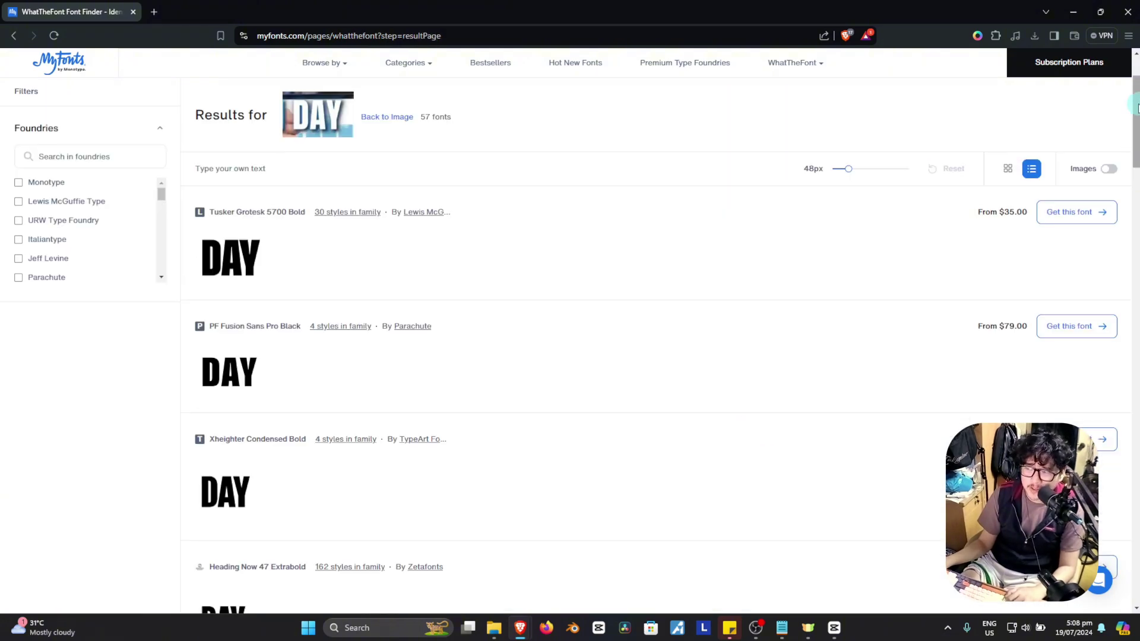
pyautogui.moveTo(1136, 107)
pyautogui.mouseDown()
pyautogui.moveTo(1135, 236)
pyautogui.moveTo(1135, 107)
pyautogui.mouseUp()
pyautogui.scroll(1, 670, 190)
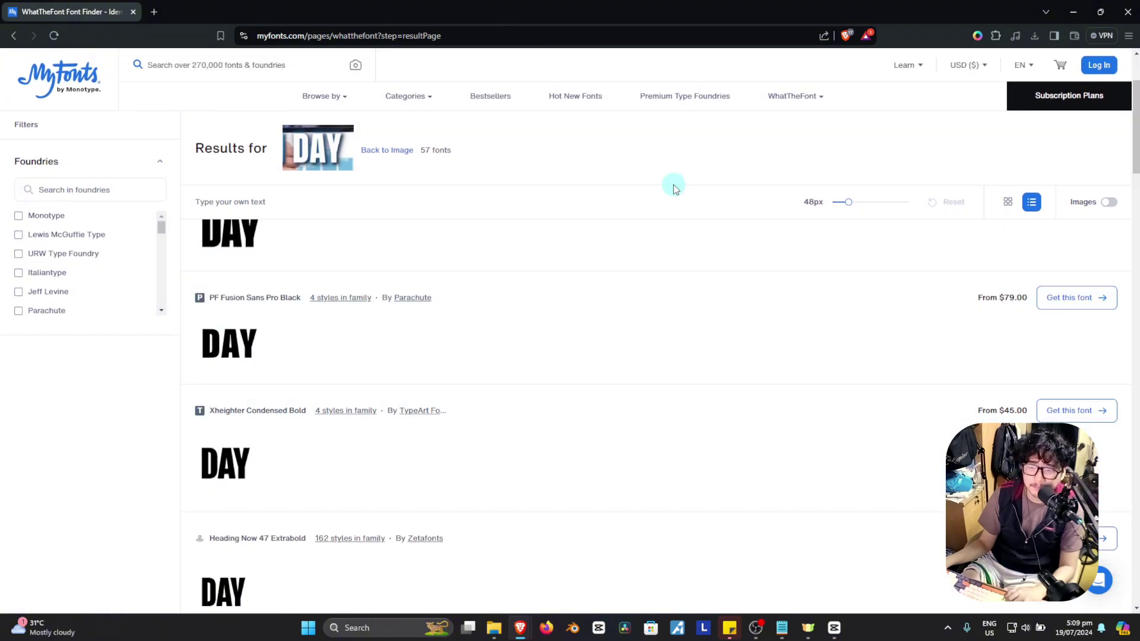
pyautogui.scroll(3, 486, 275)
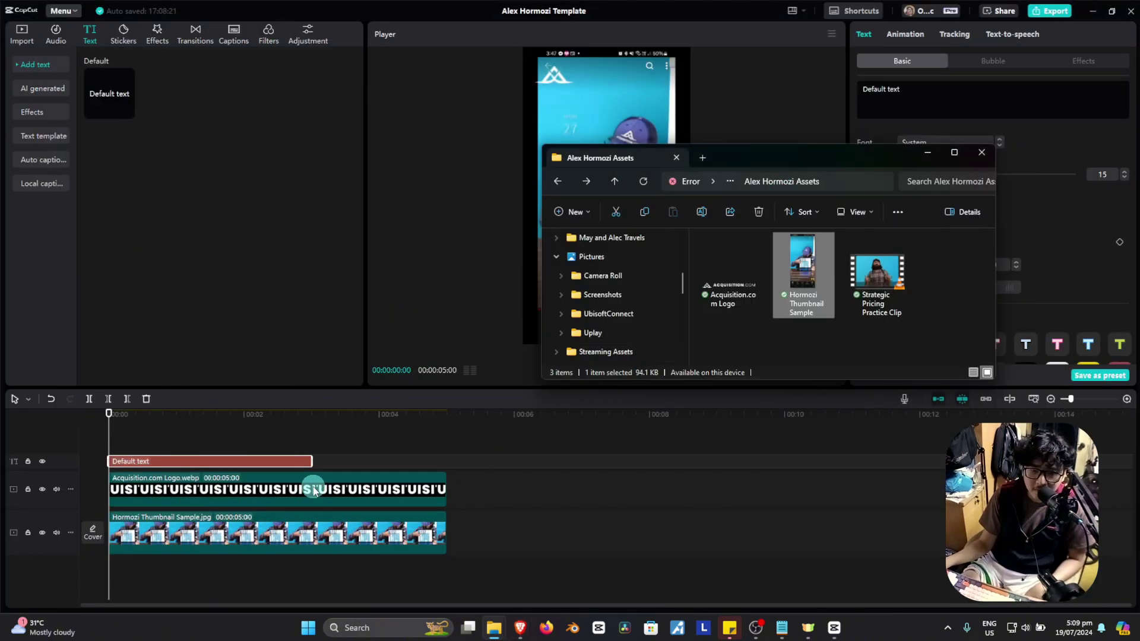
# Step: Back in CapCut, convert the default text clip to uppercase and set its font to Anton
pyautogui.click(275, 461)
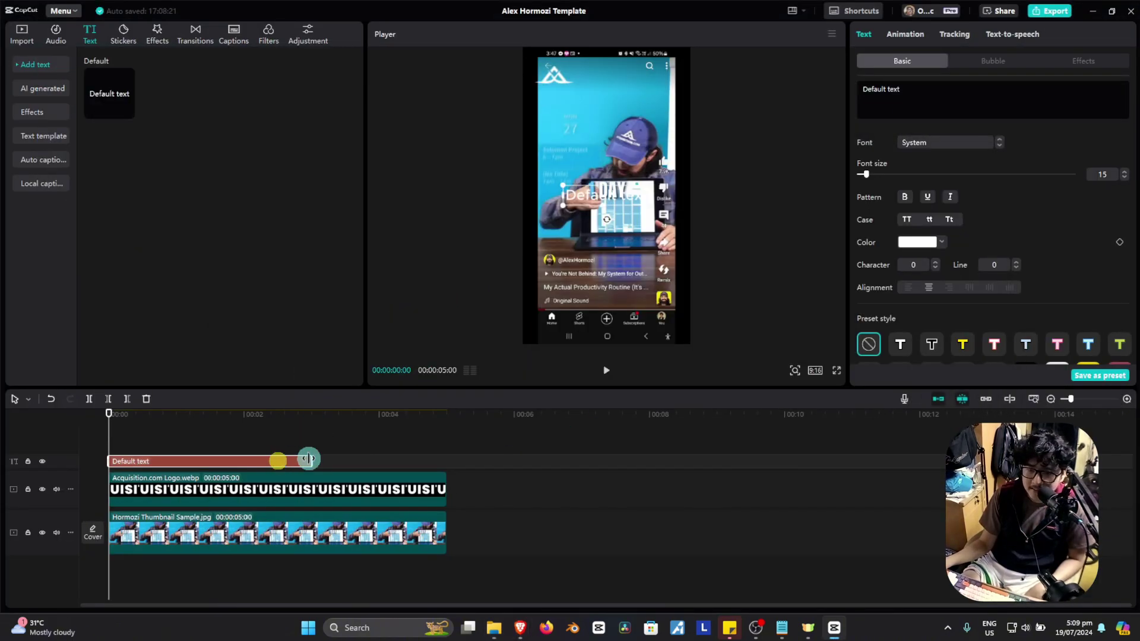
pyautogui.click(908, 220)
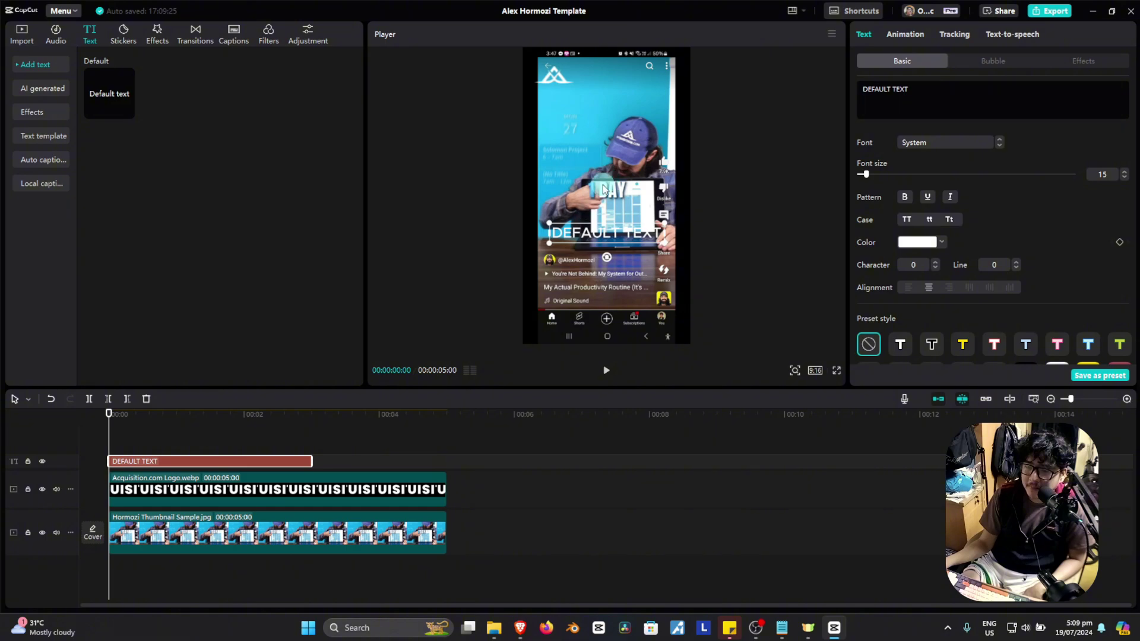
pyautogui.click(949, 147)
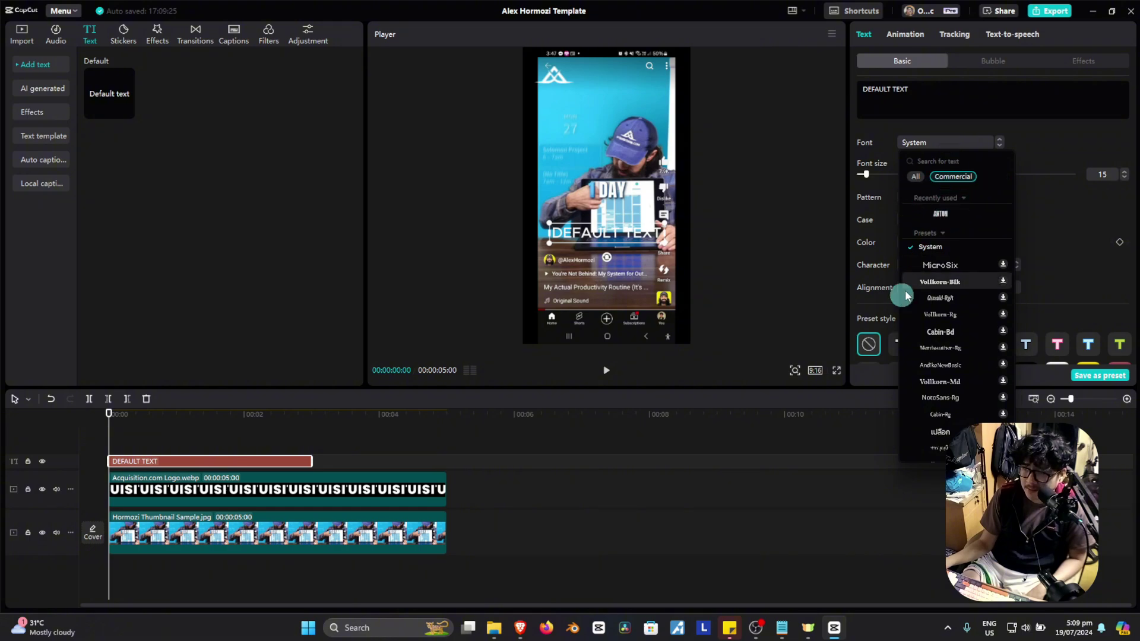
pyautogui.click(923, 215)
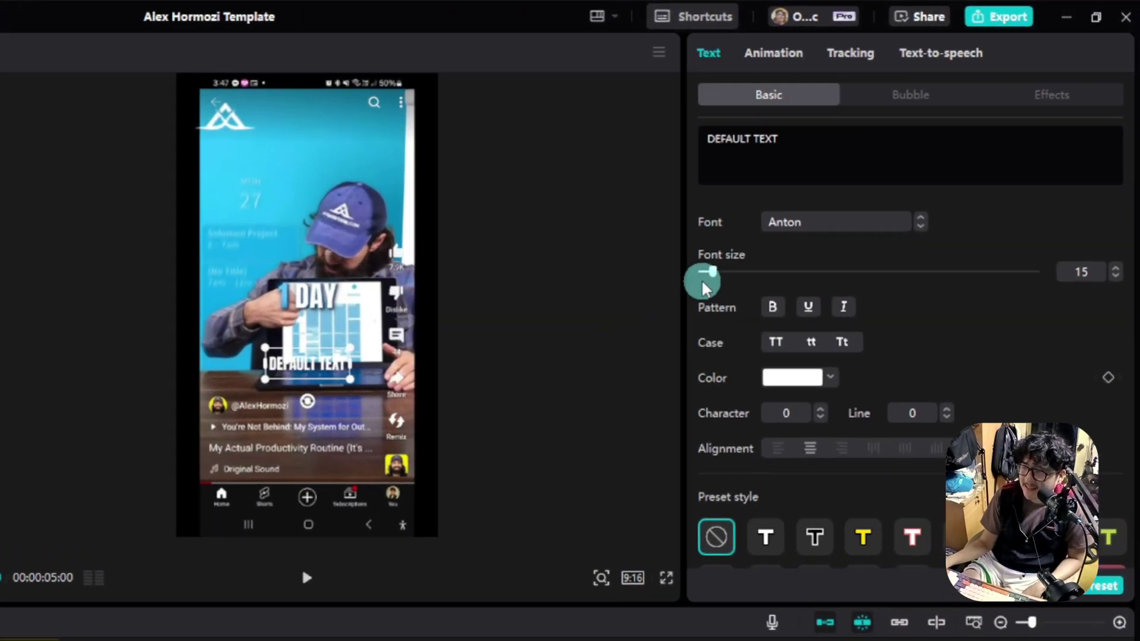
# Step: Set the caption text's font size to 21, enable its shadow and slightly reduce the shadow's blurriness to match the "1 DAY" sample
pyautogui.moveTo(702, 284); pyautogui.dragTo(721, 275)
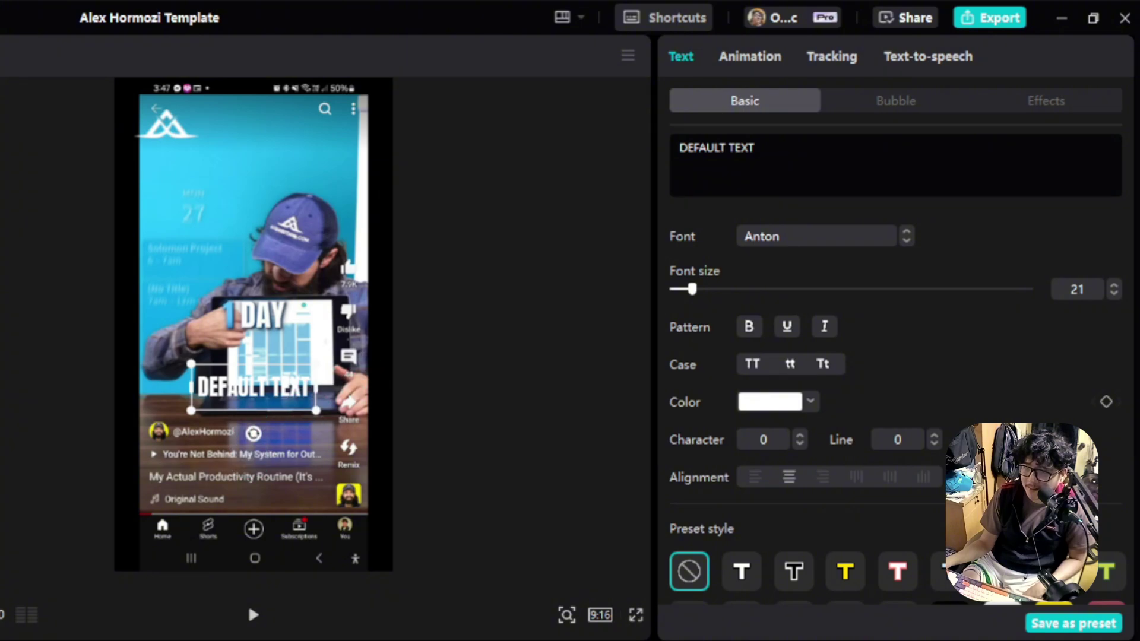
pyautogui.scroll(-1, 990, 383)
pyautogui.scroll(-5, 988, 379)
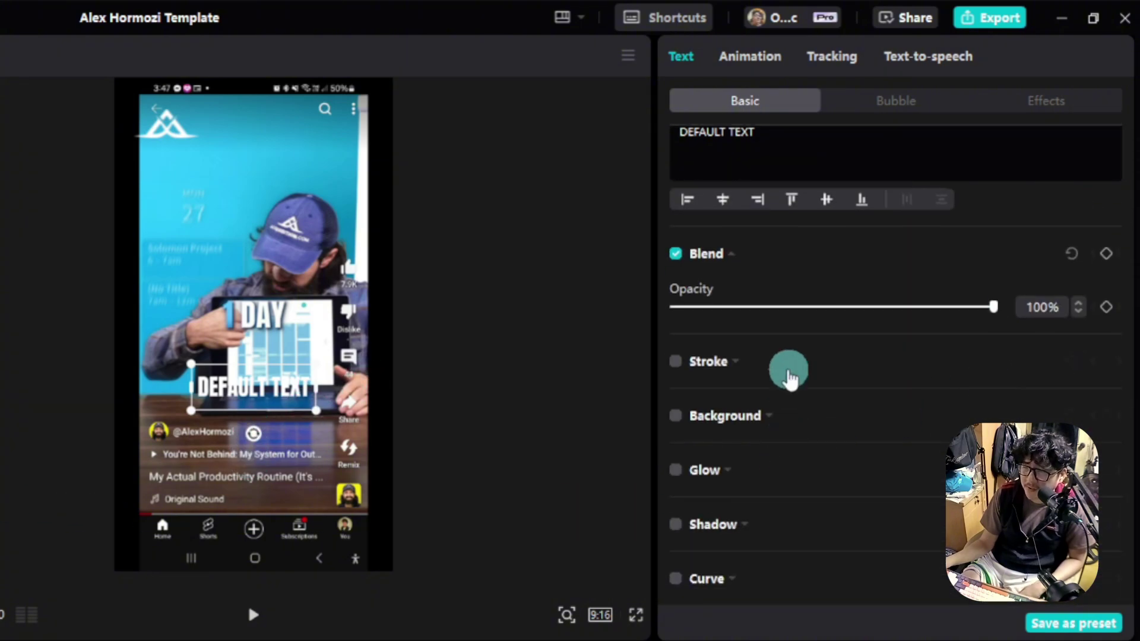
pyautogui.click(675, 525)
pyautogui.scroll(-4, 860, 479)
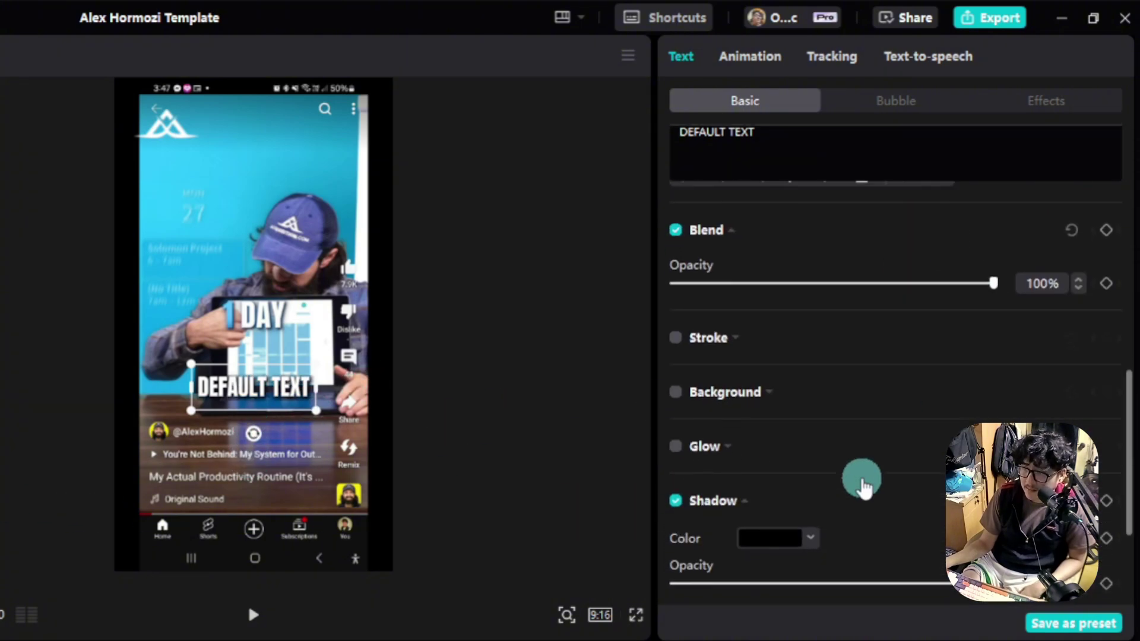
pyautogui.scroll(5, 318, 426)
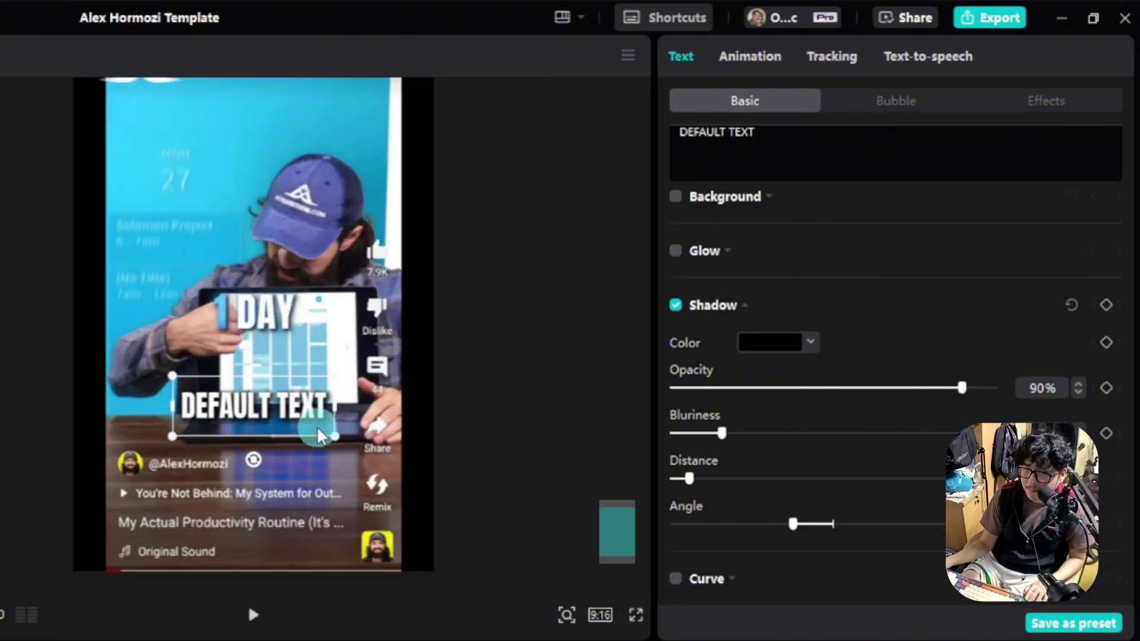
pyautogui.moveTo(320, 321); pyautogui.dragTo(321, 266)
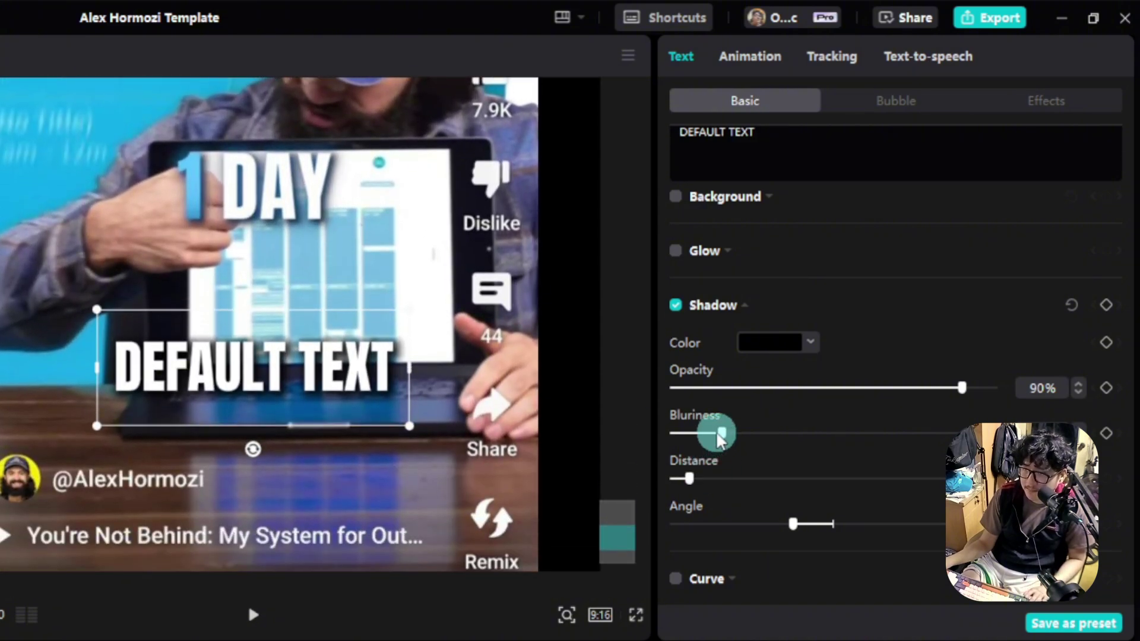
pyautogui.moveTo(719, 432); pyautogui.dragTo(693, 439)
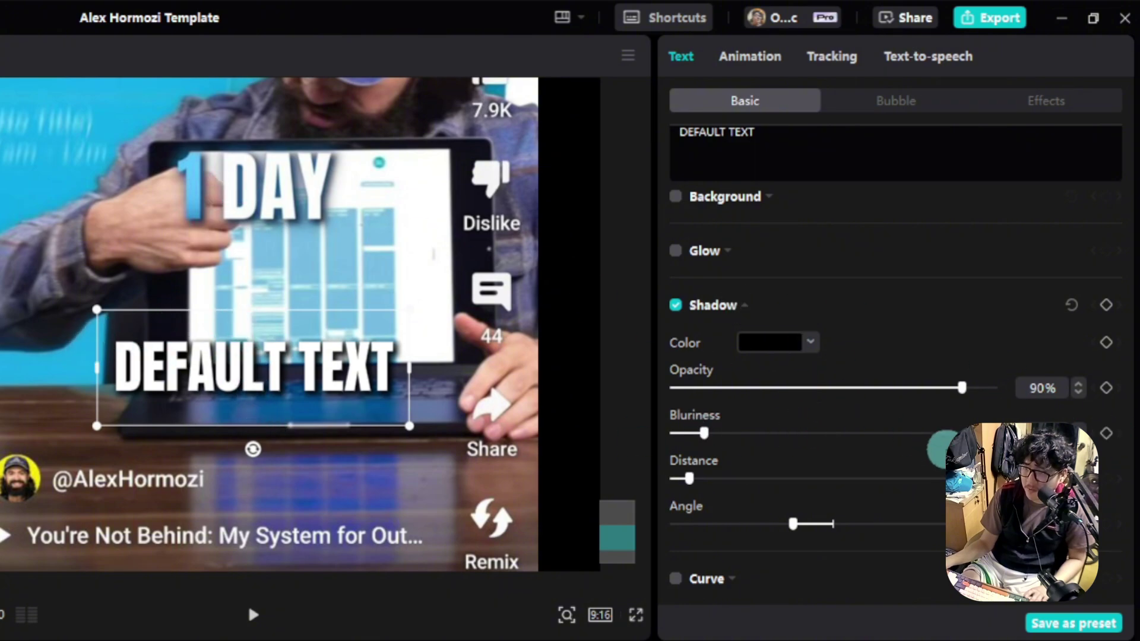
# Step: Enable the glow effect on the caption text and look through its glow settings
pyautogui.scroll(5, 916, 483)
pyautogui.scroll(-2, 800, 537)
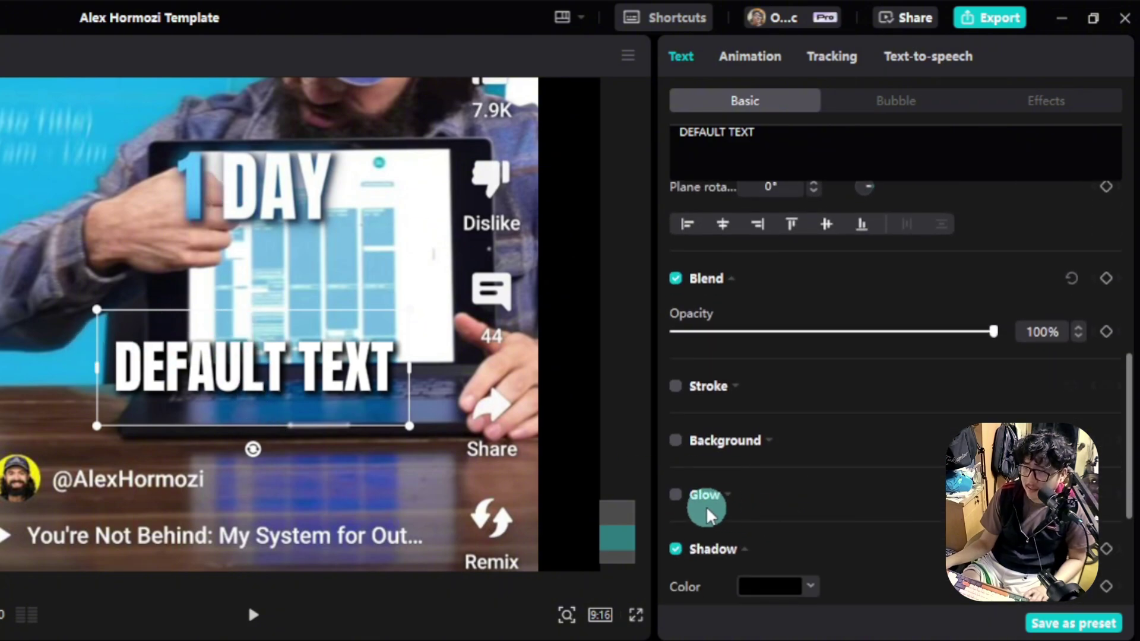
pyautogui.click(676, 496)
pyautogui.scroll(5, 842, 463)
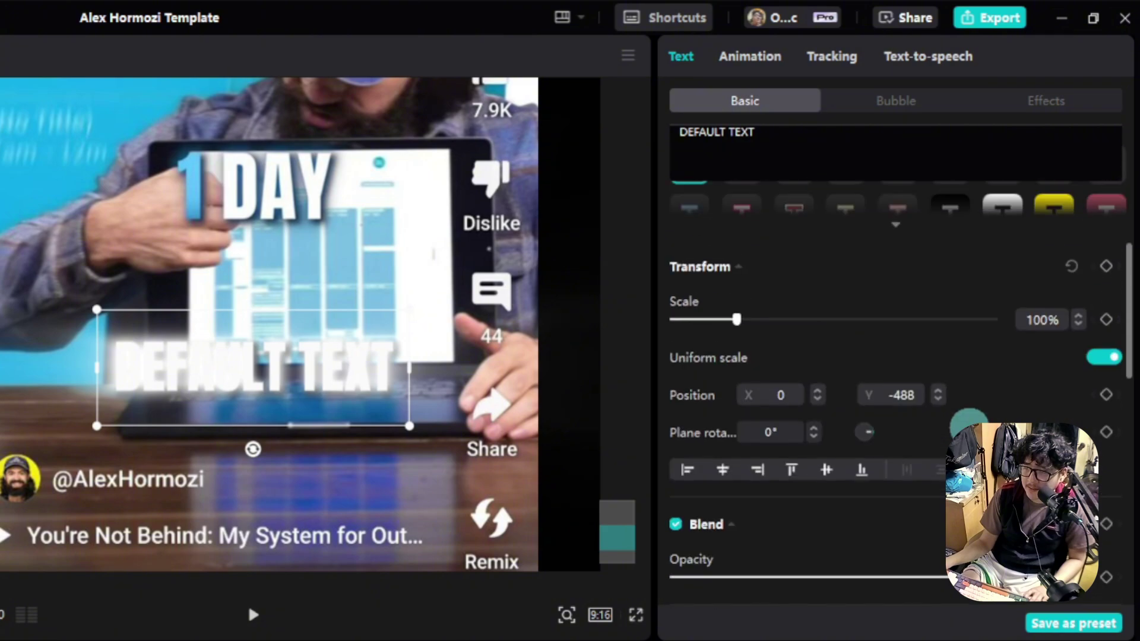
pyautogui.scroll(-10, 902, 440)
pyautogui.scroll(5, 798, 321)
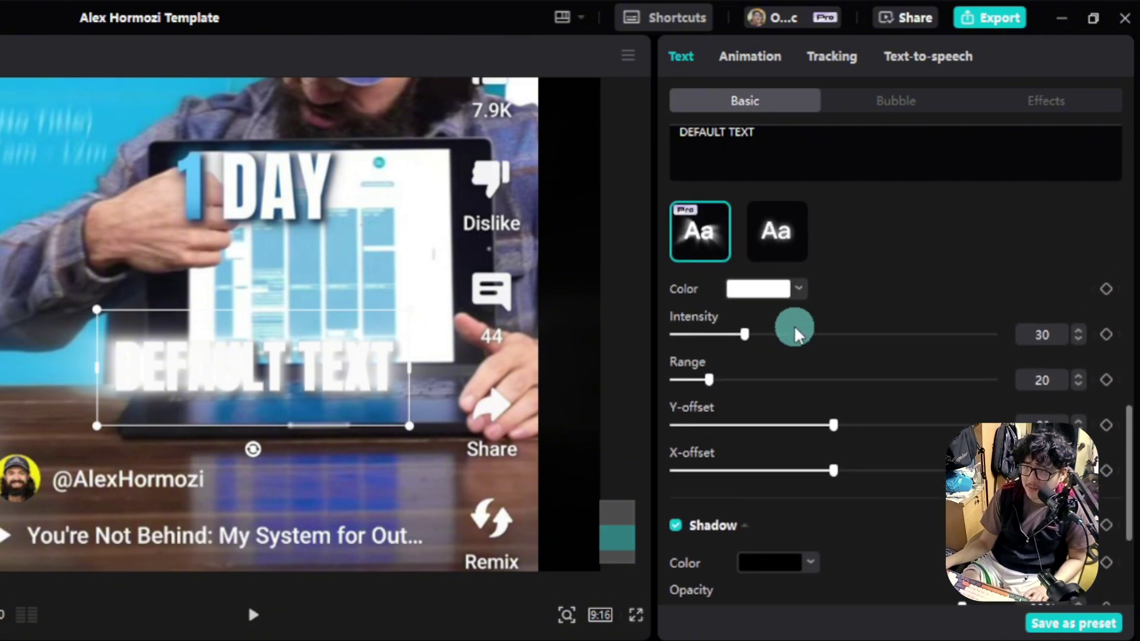
pyautogui.scroll(-4, 792, 332)
pyautogui.scroll(10, 790, 338)
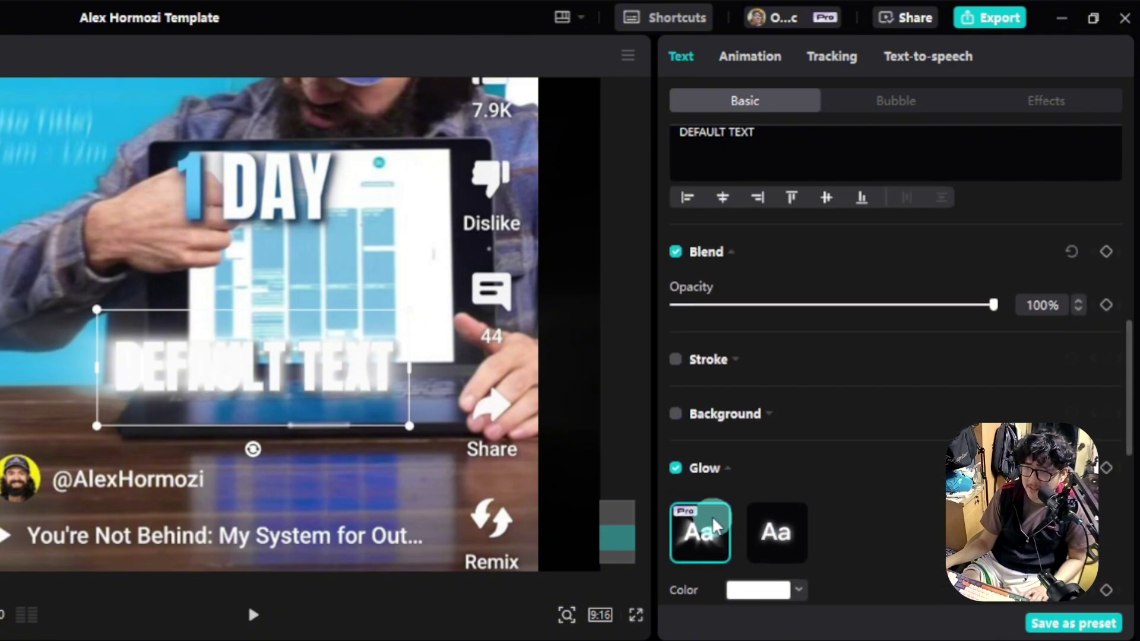
# Step: Switch the caption's glow to the plain non-Pro style and set its range to 20
pyautogui.click(772, 523)
pyautogui.scroll(-1, 911, 424)
pyautogui.scroll(-2, 911, 425)
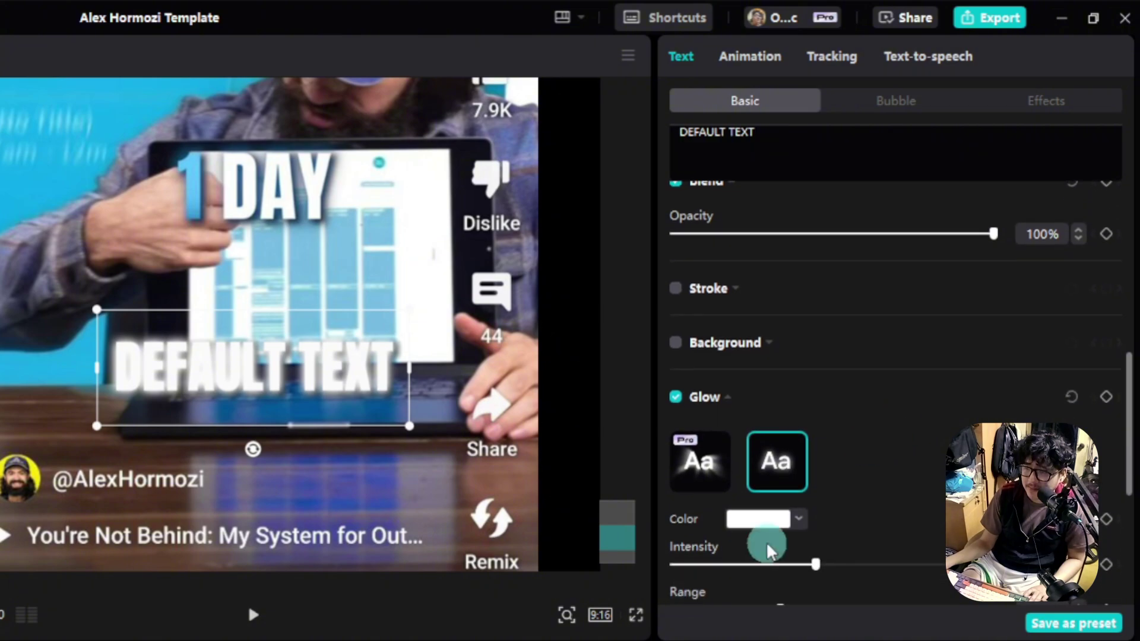
pyautogui.scroll(-3, 831, 516)
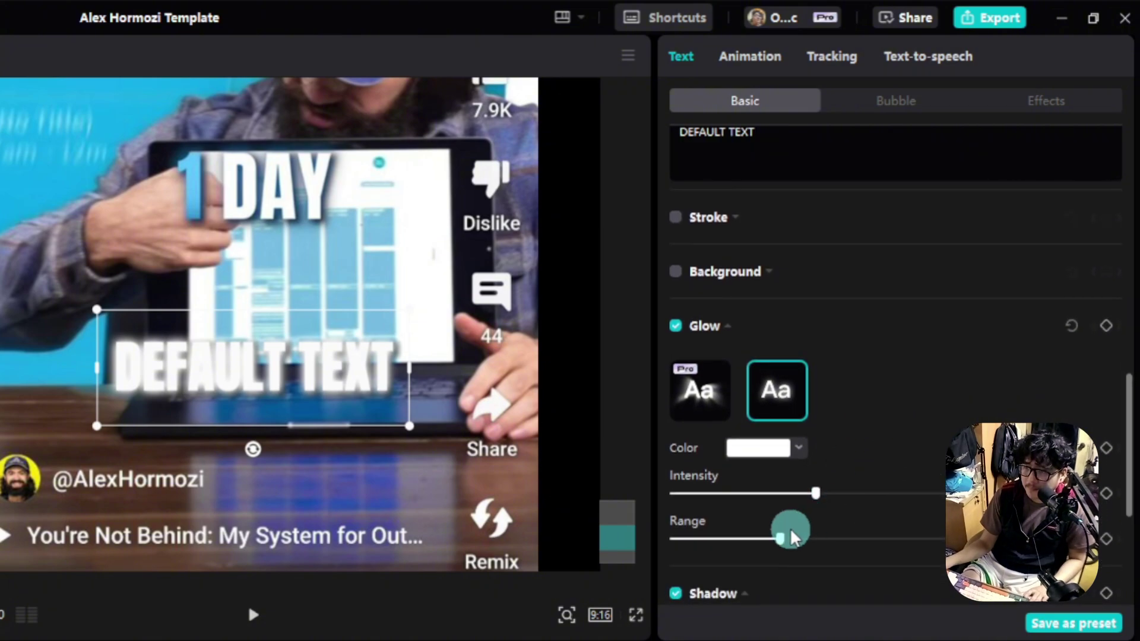
pyautogui.moveTo(787, 539); pyautogui.dragTo(717, 550)
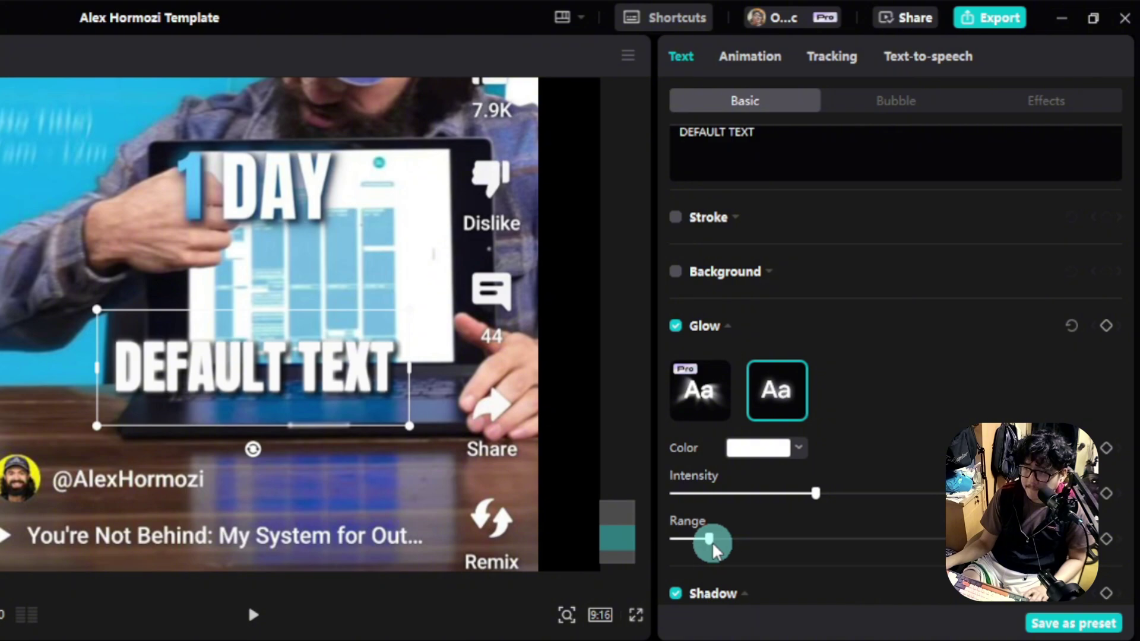
# Step: Sample the blue of the "1" in the preview as the glow color and set the glow intensity to 55
pyautogui.click(758, 448)
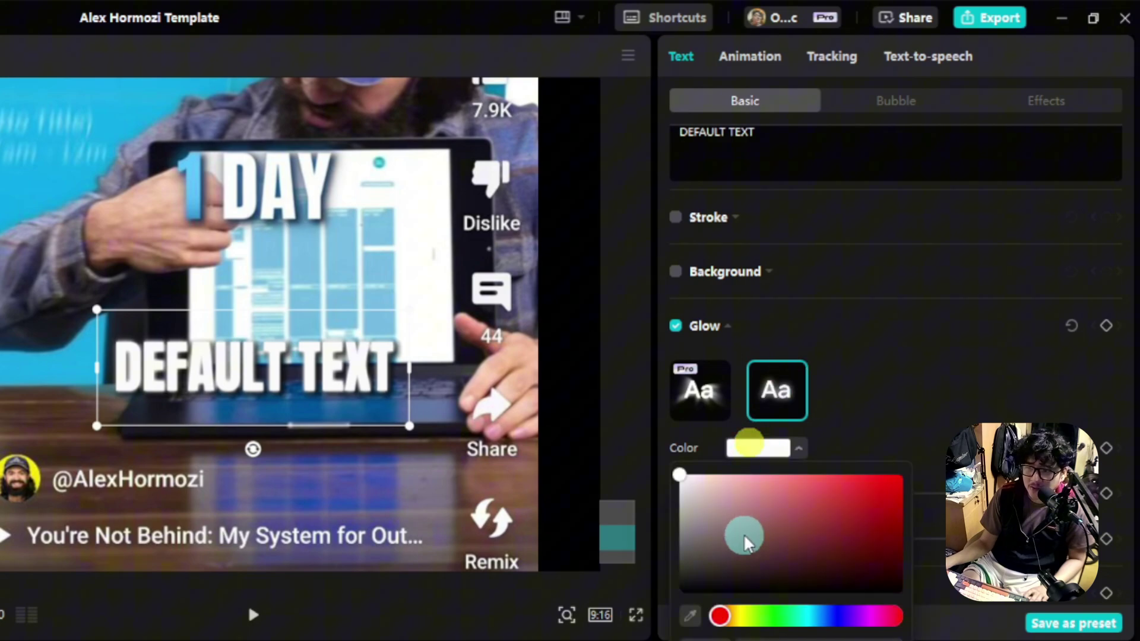
pyautogui.click(700, 616)
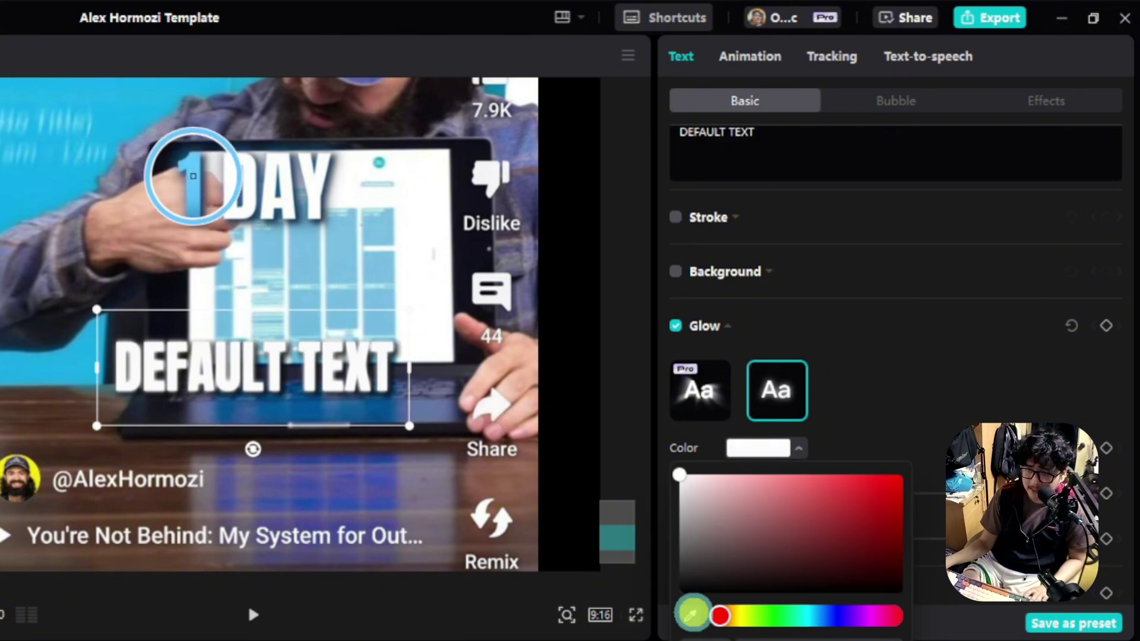
pyautogui.click(193, 176)
pyautogui.click(966, 364)
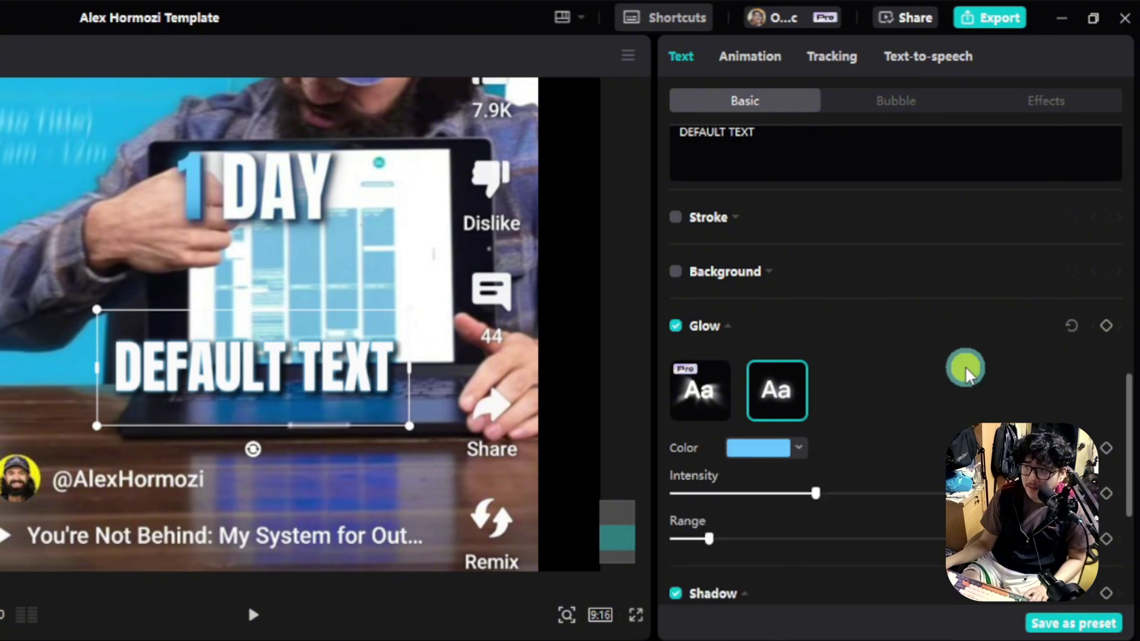
pyautogui.moveTo(815, 494); pyautogui.dragTo(834, 509)
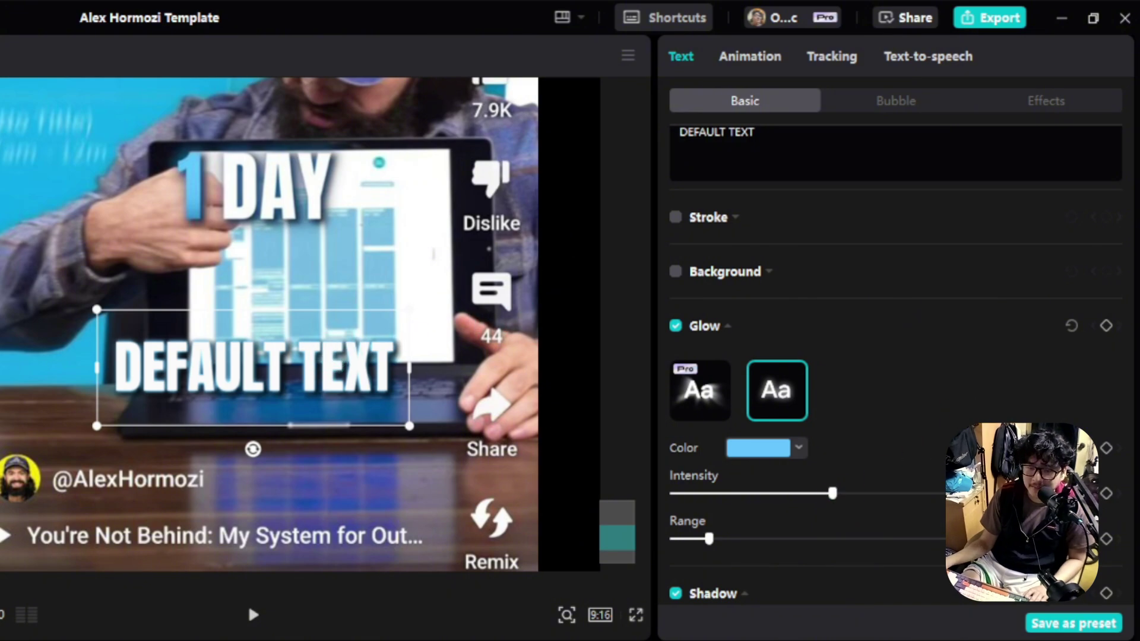
# Step: Extend the text clip to end together with the logo and image clips at 5 seconds
pyautogui.scroll(-1, 295, 300)
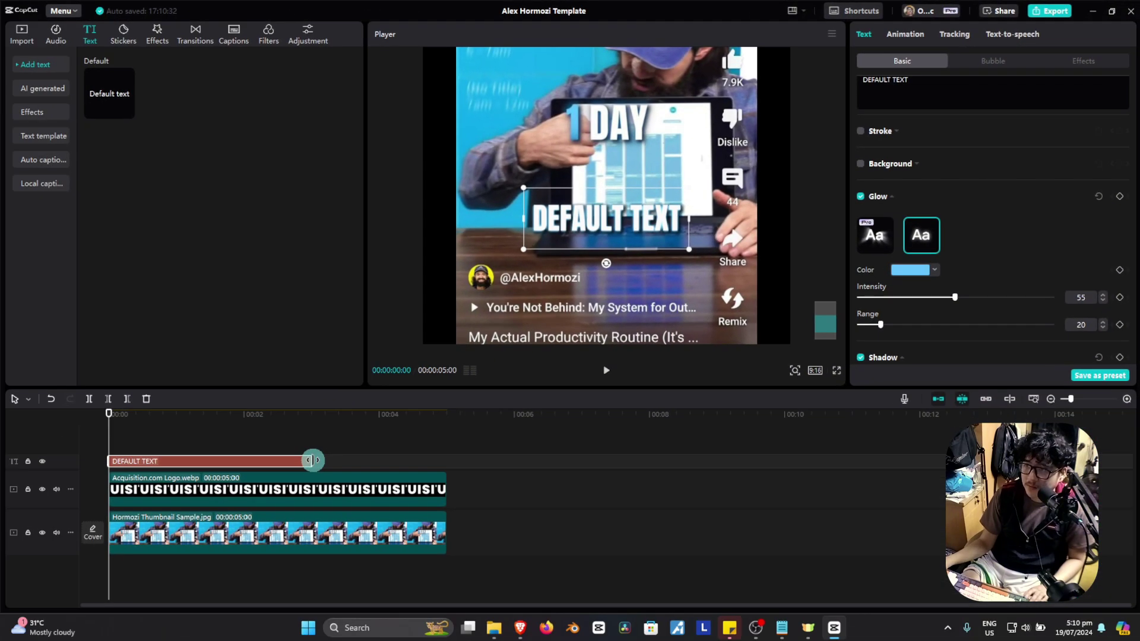
pyautogui.moveTo(312, 460); pyautogui.dragTo(446, 460)
# Step: Switch to the YouTube Short in the browser, play part of it to study how its captions appear, and return to CapCut
pyautogui.moveTo(520, 627)
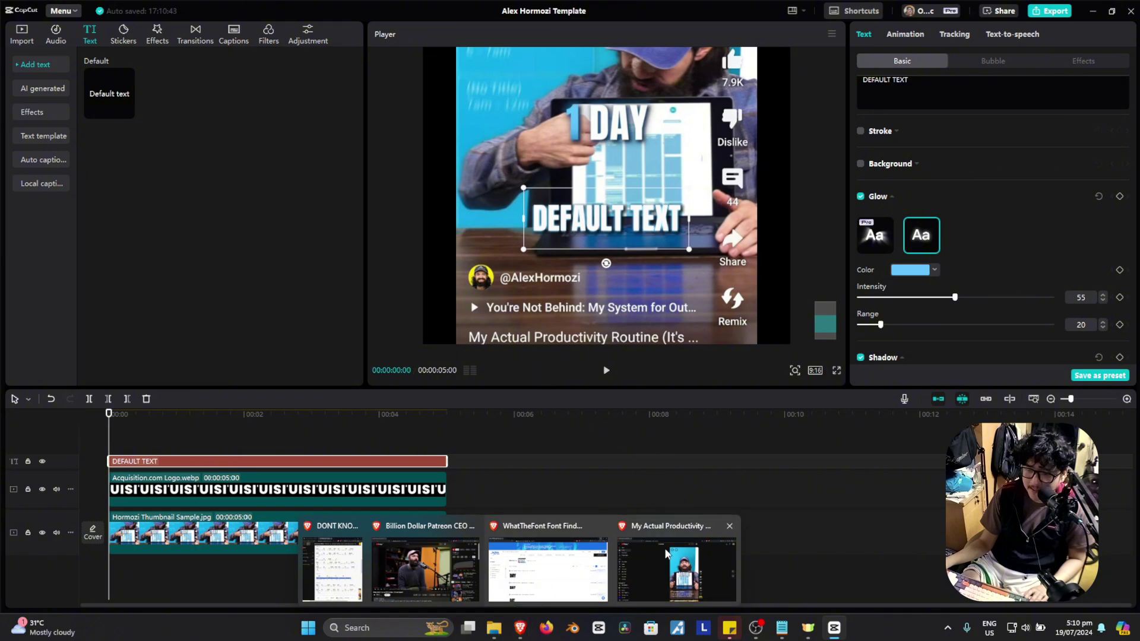
pyautogui.click(680, 563)
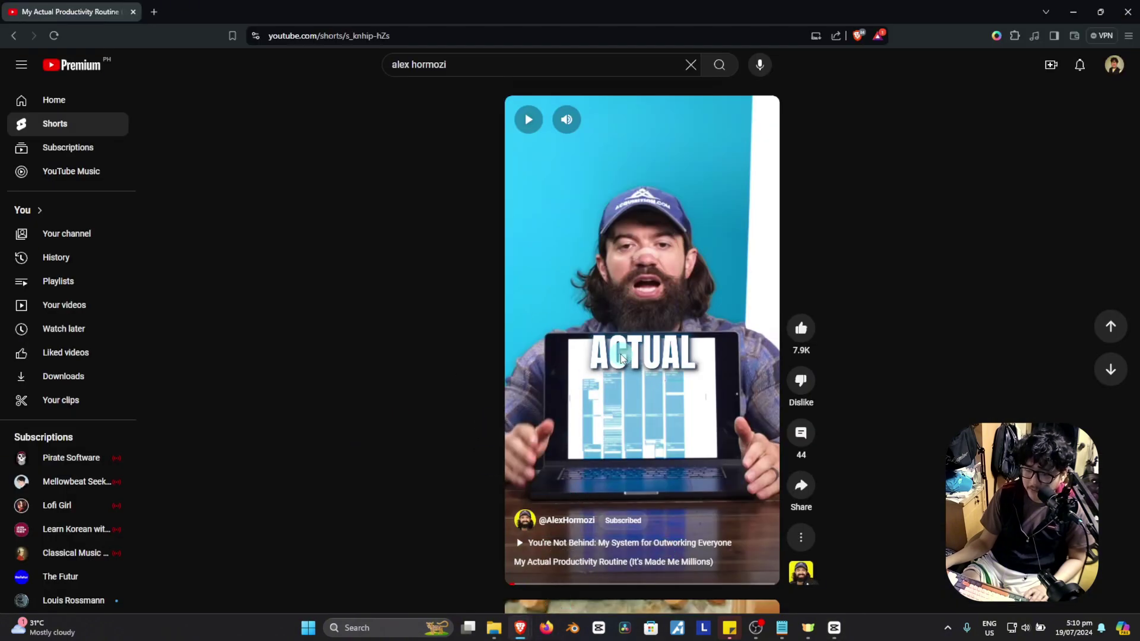
pyautogui.click(621, 423)
pyautogui.click(617, 418)
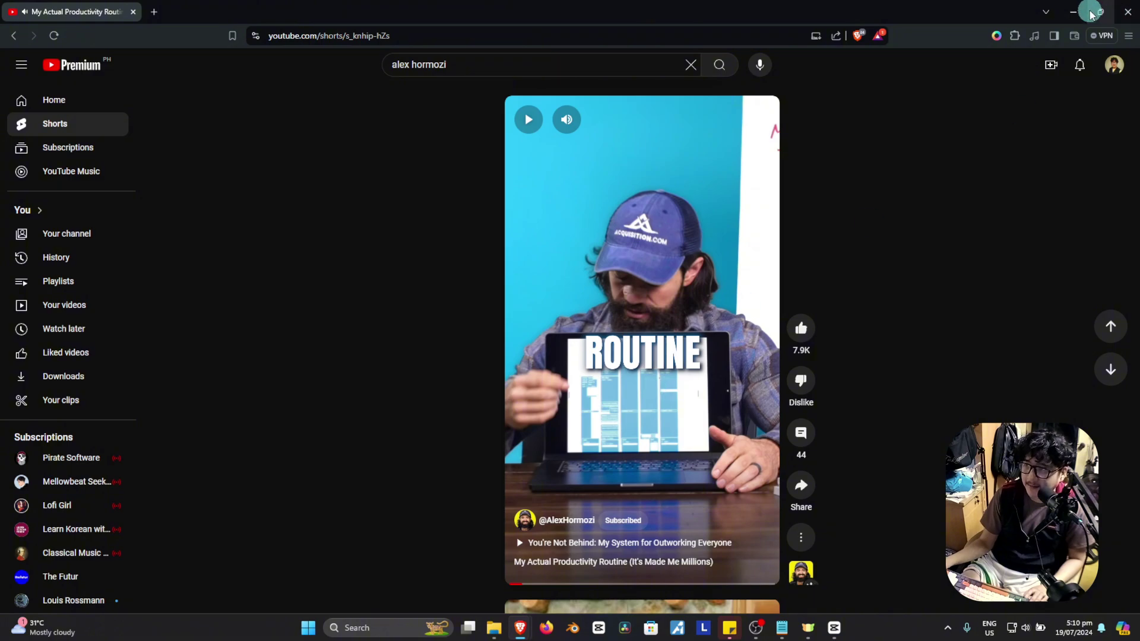
pyautogui.hotkey('alt', 'Tab')
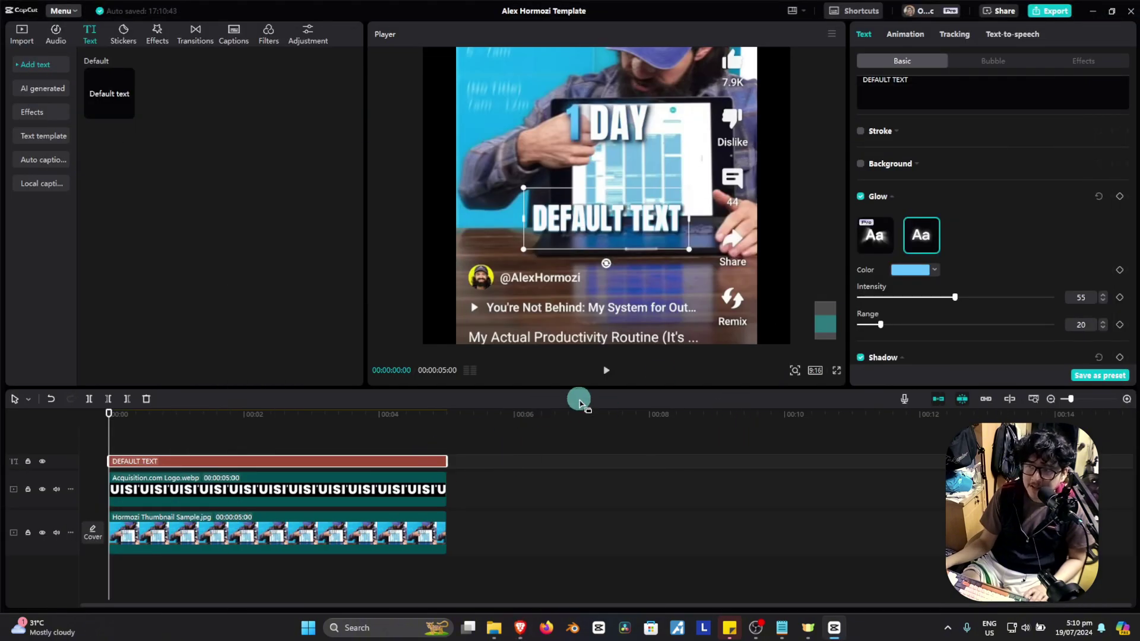
# Step: Open the In animations for the caption text and replay the browser's YouTube Short to compare its caption entrance
pyautogui.click(904, 38)
pyautogui.click(914, 66)
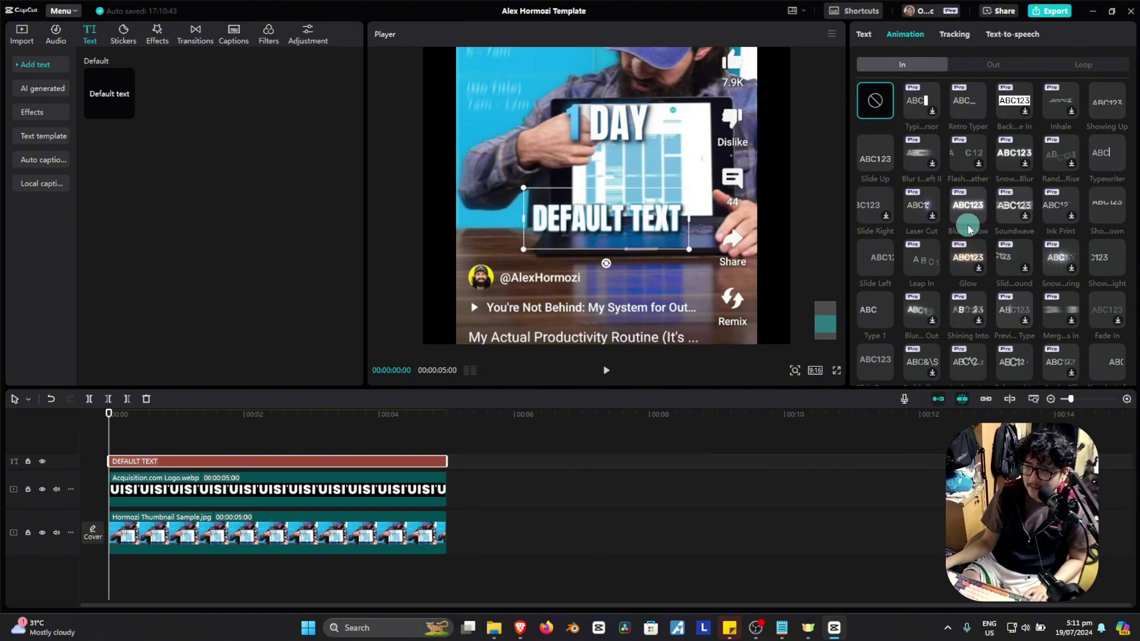
pyautogui.click(520, 629)
pyautogui.click(667, 547)
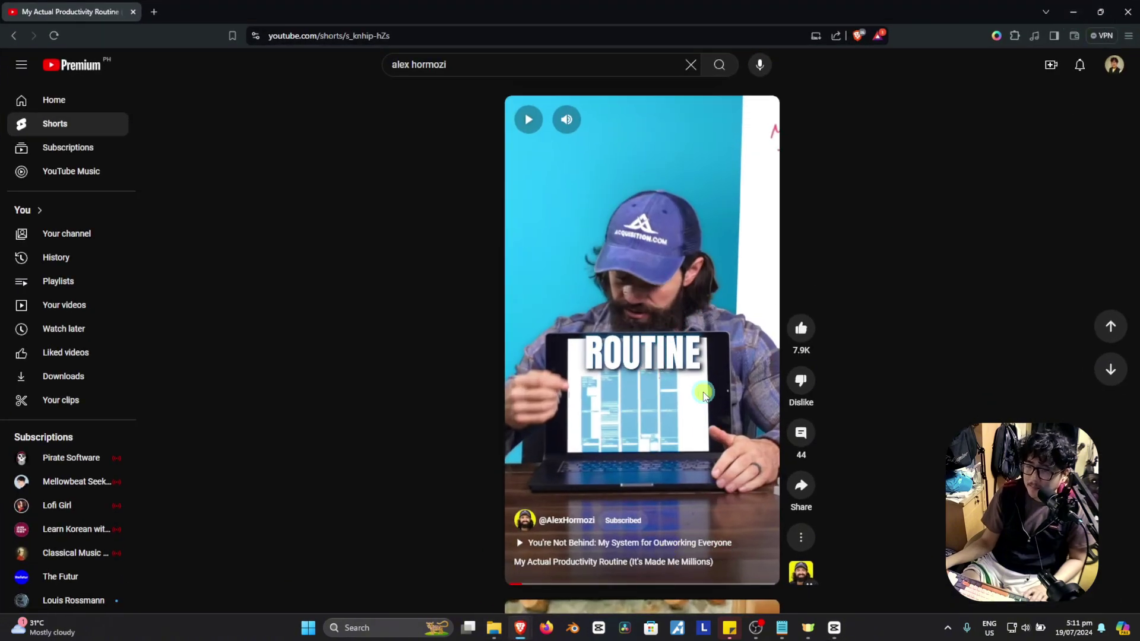
pyautogui.click(703, 393)
pyautogui.click(703, 392)
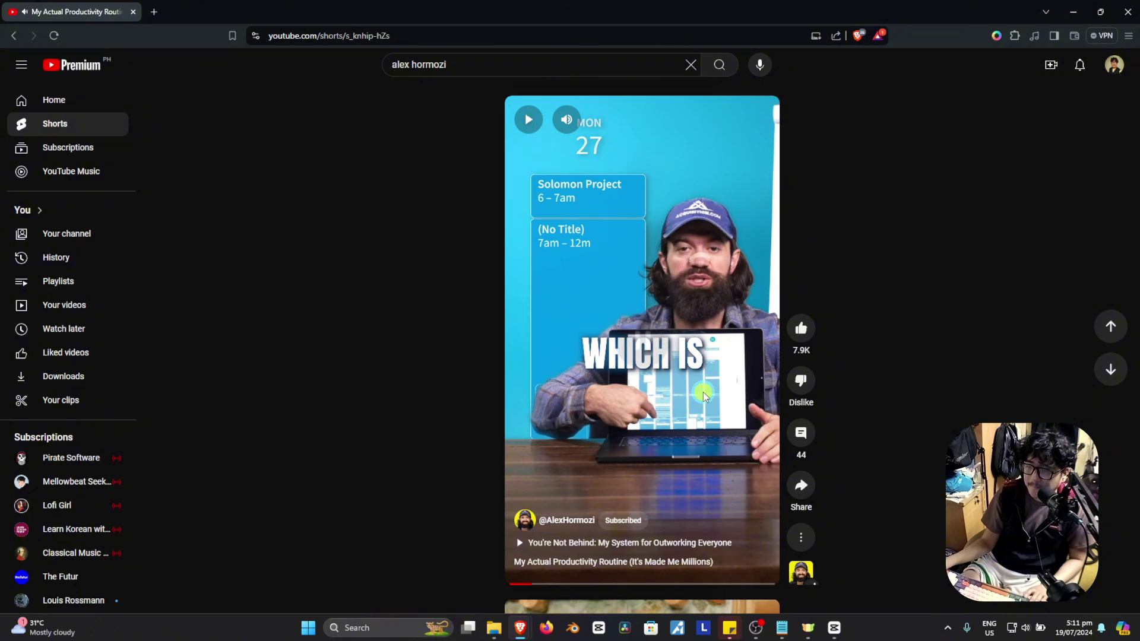
pyautogui.click(1073, 12)
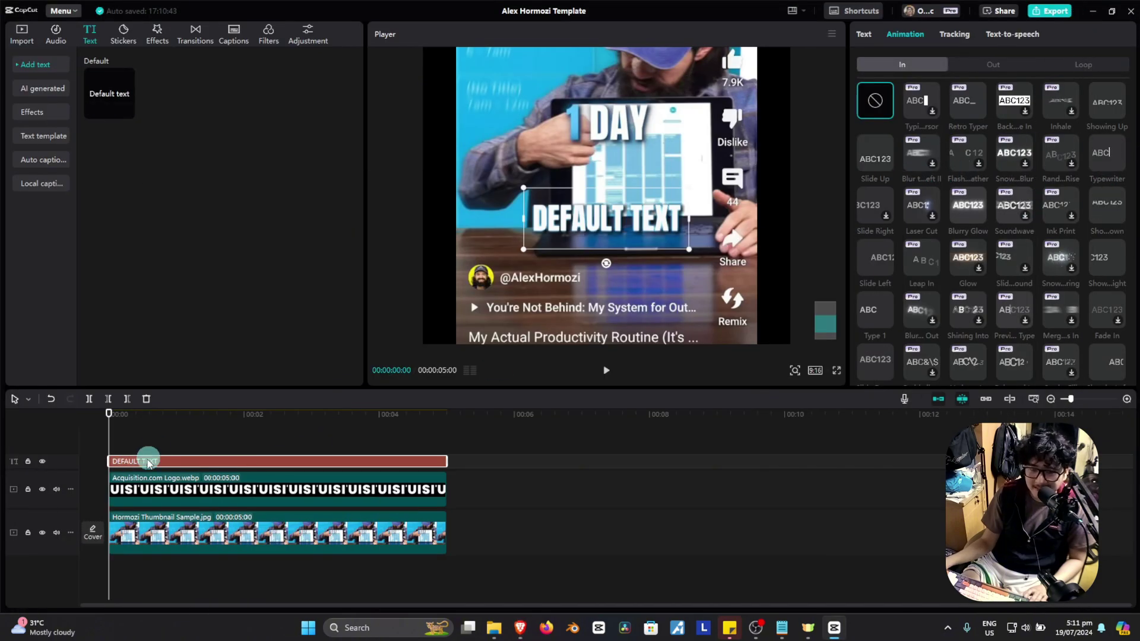
# Step: Try the Slide Up and downward-showing In animations on the caption text, with the duration set to 0.3 s
pyautogui.click(1107, 205)
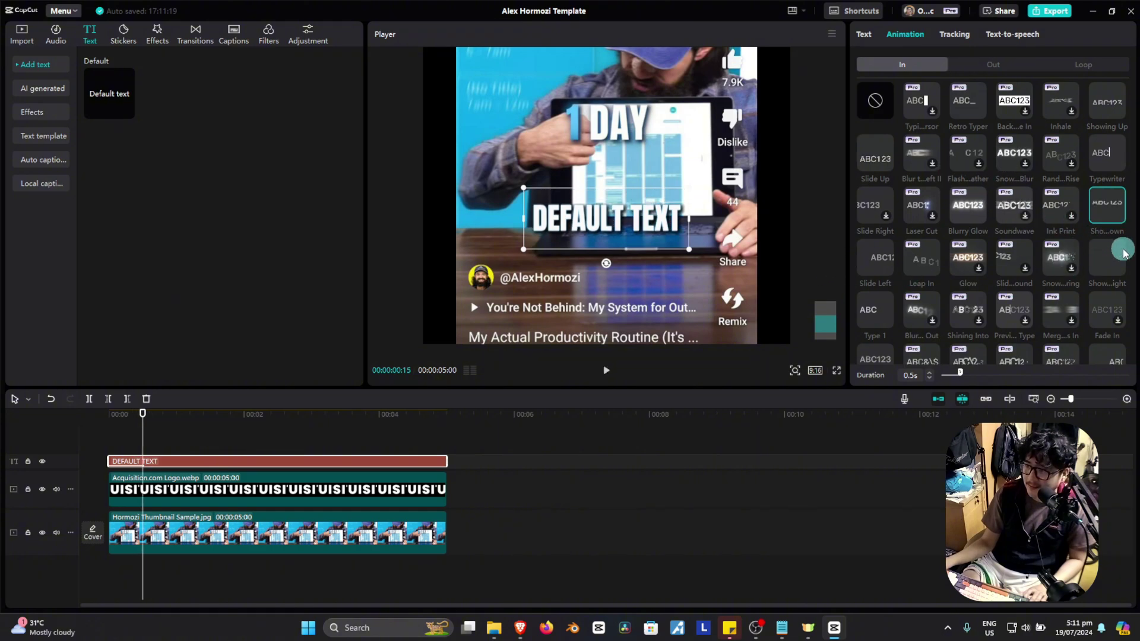
pyautogui.click(881, 159)
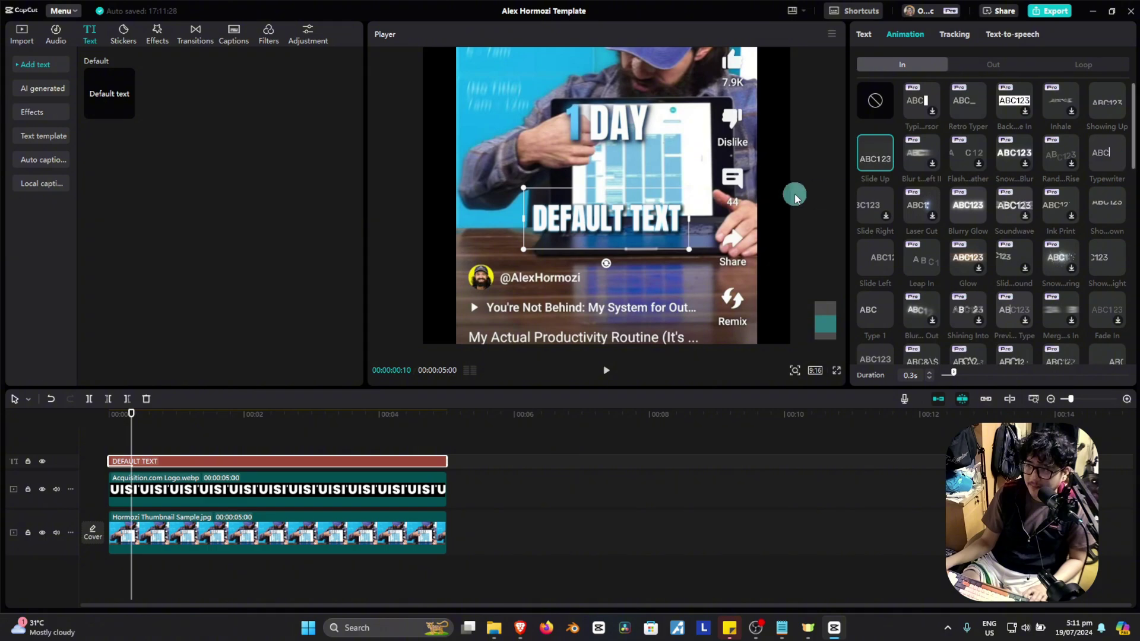
pyautogui.scroll(-1, 1025, 214)
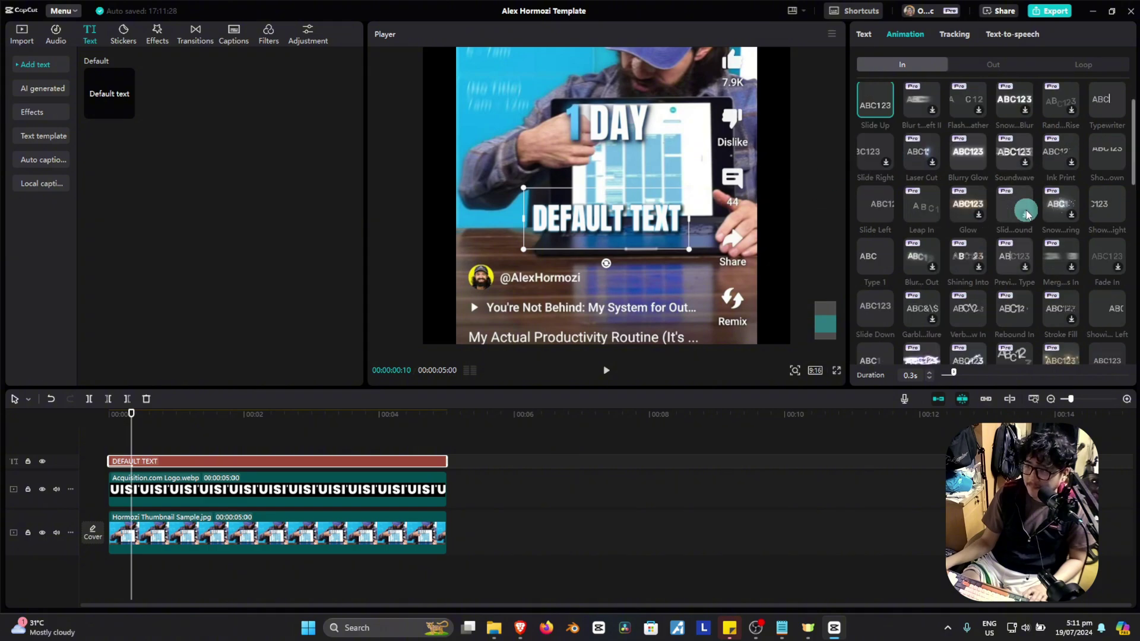
pyautogui.click(1110, 153)
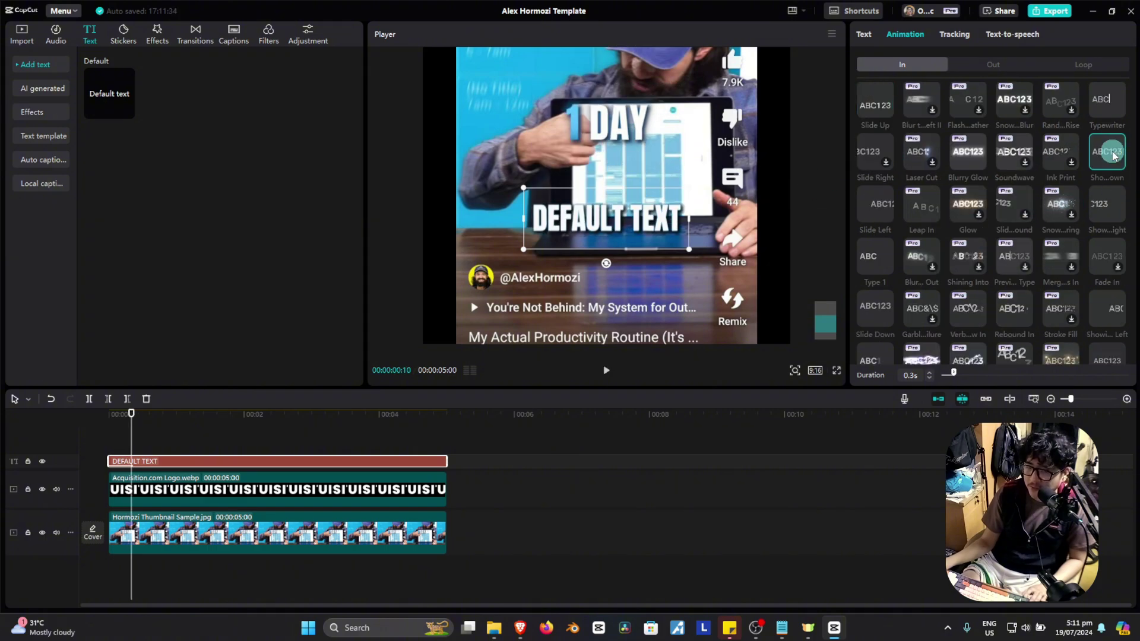
# Step: Apply the Flip up In animation to the caption text with a duration of 0.2 s
pyautogui.scroll(-5, 1083, 209)
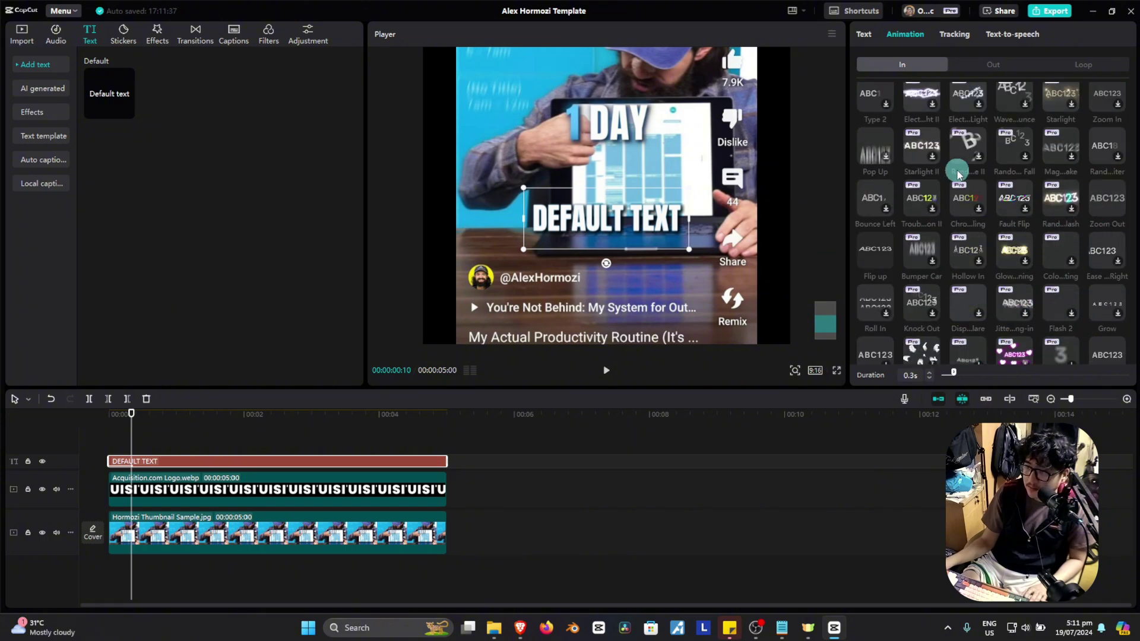
pyautogui.click(872, 260)
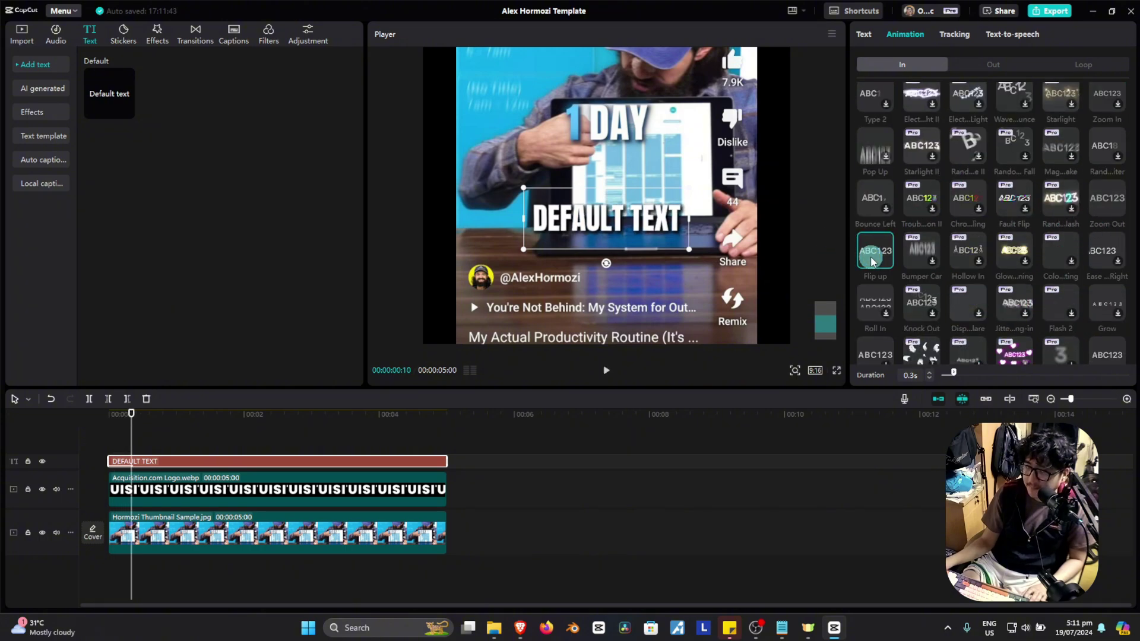
pyautogui.moveTo(953, 374); pyautogui.dragTo(947, 375)
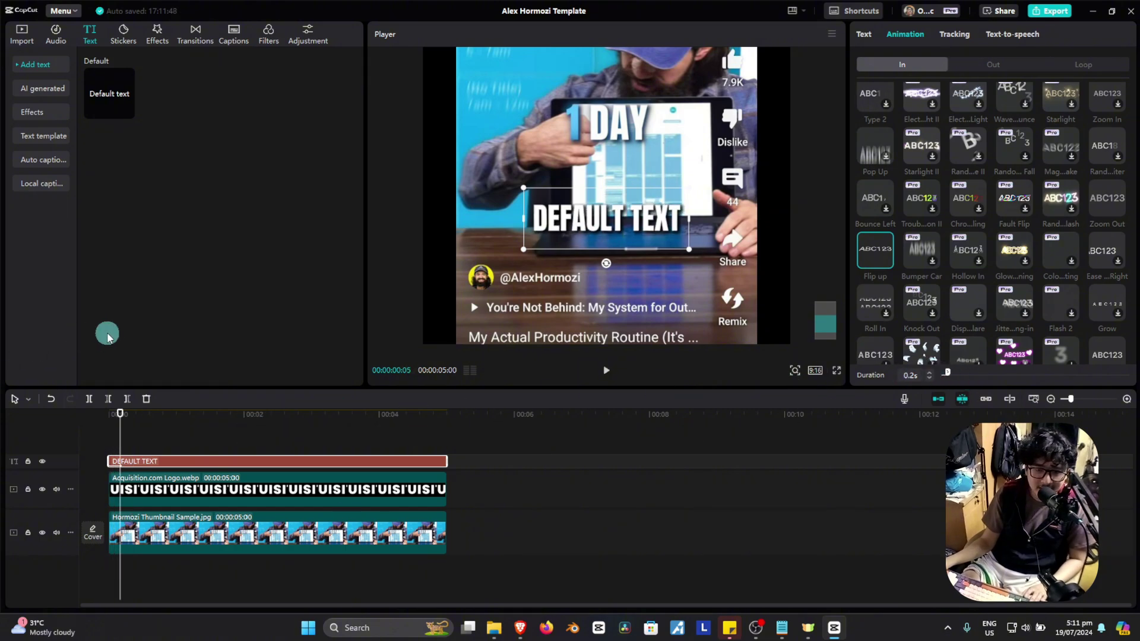
# Step: Play the timeline from the start to check the caption's entrance animation
pyautogui.moveTo(121, 434); pyautogui.dragTo(109, 433)
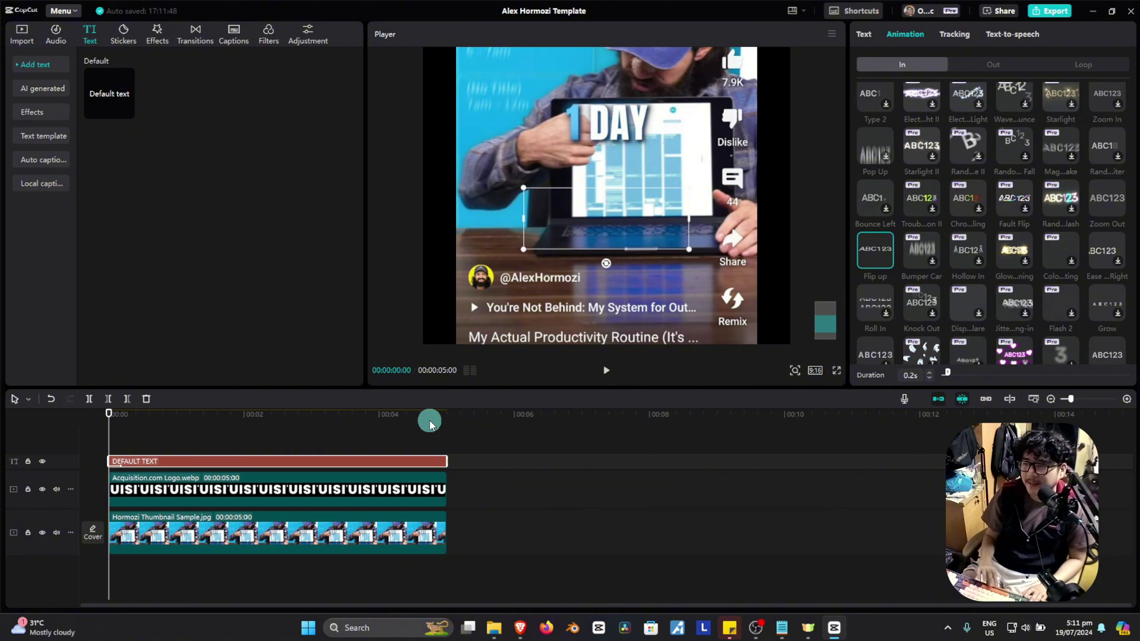
pyautogui.press('space')
pyautogui.click(380, 438)
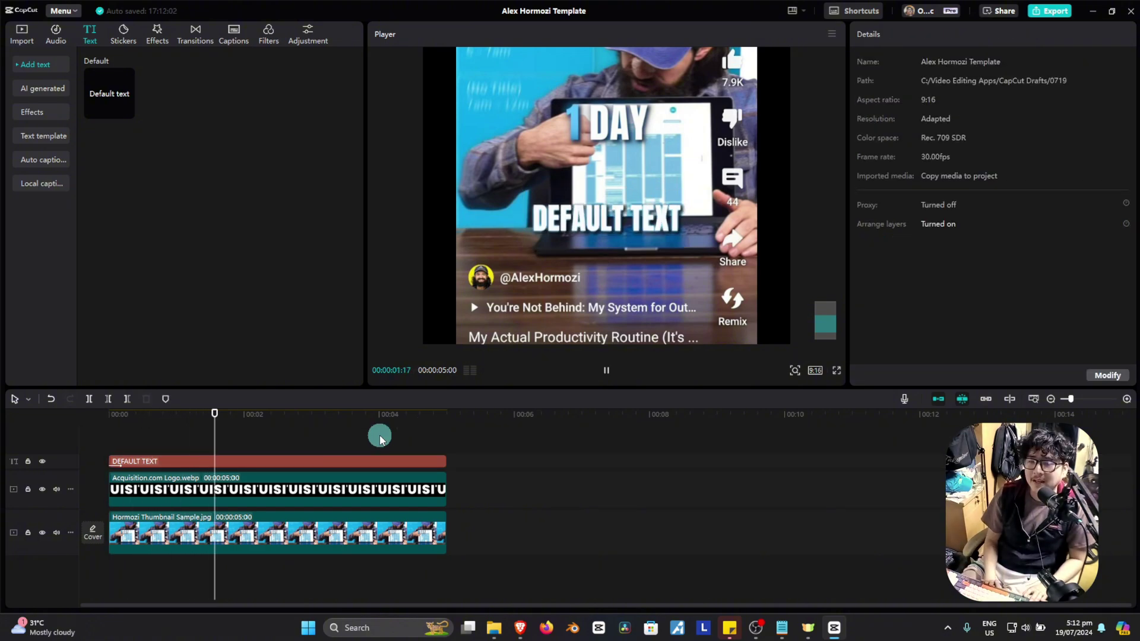
# Step: Stop playback, scrub ahead to inspect the full 9:16 frame, and return the playhead to the start
pyautogui.press('space')
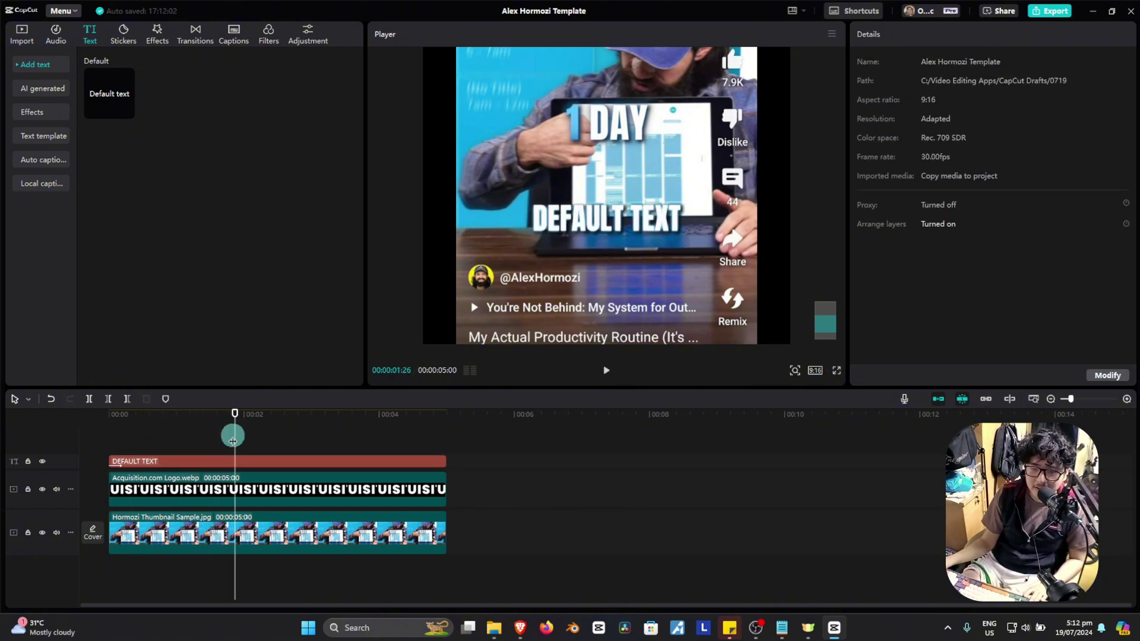
pyautogui.moveTo(233, 441)
pyautogui.mouseDown()
pyautogui.moveTo(104, 443)
pyautogui.moveTo(314, 440)
pyautogui.mouseUp()
pyautogui.click(629, 254)
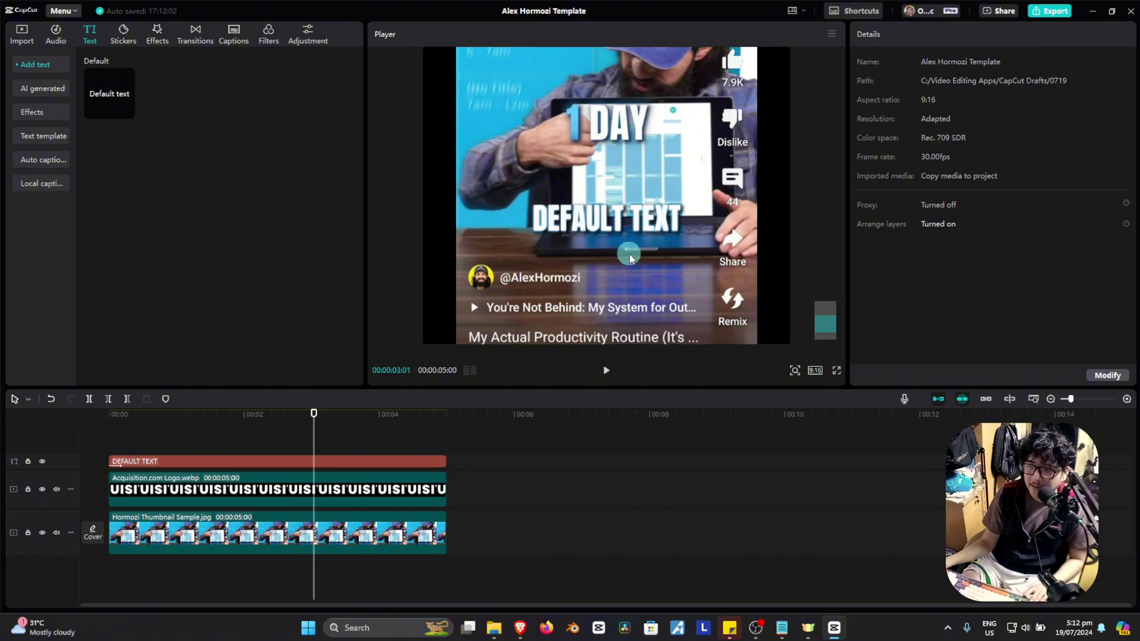
pyautogui.scroll(-3, 604, 246)
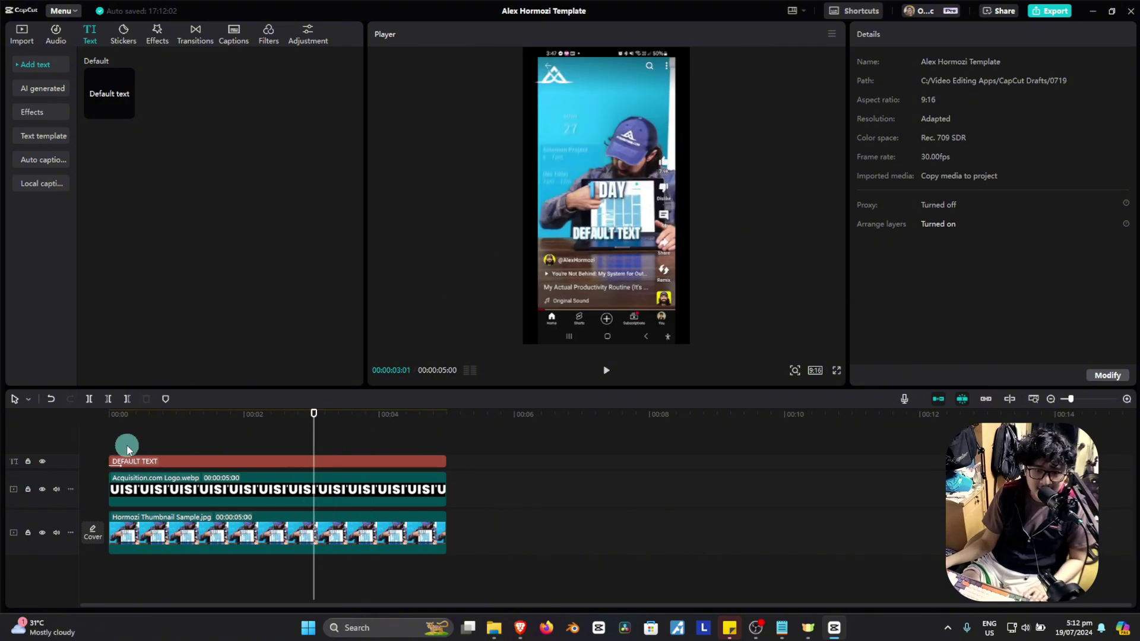
pyautogui.moveTo(127, 444)
pyautogui.mouseDown()
pyautogui.moveTo(97, 438)
pyautogui.moveTo(444, 436)
pyautogui.moveTo(104, 444)
pyautogui.mouseUp()
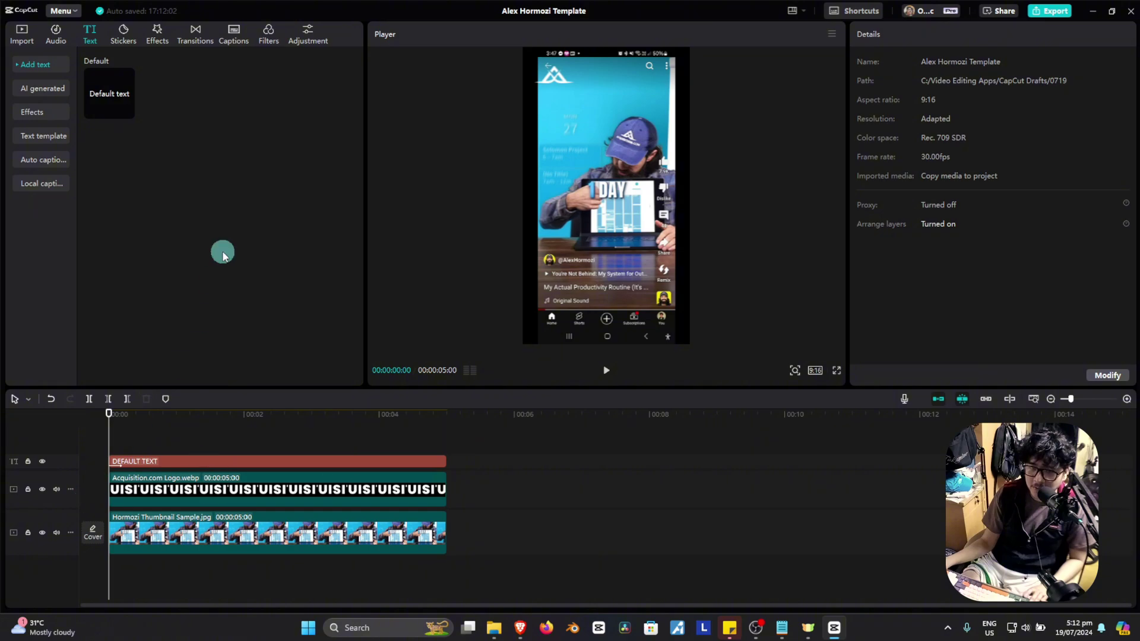
# Step: Close the project, duplicate Alex Hormozi Template in the project list, and open the copy in a maximized window
pyautogui.doubleClick(539, 11)
pyautogui.click(877, 91)
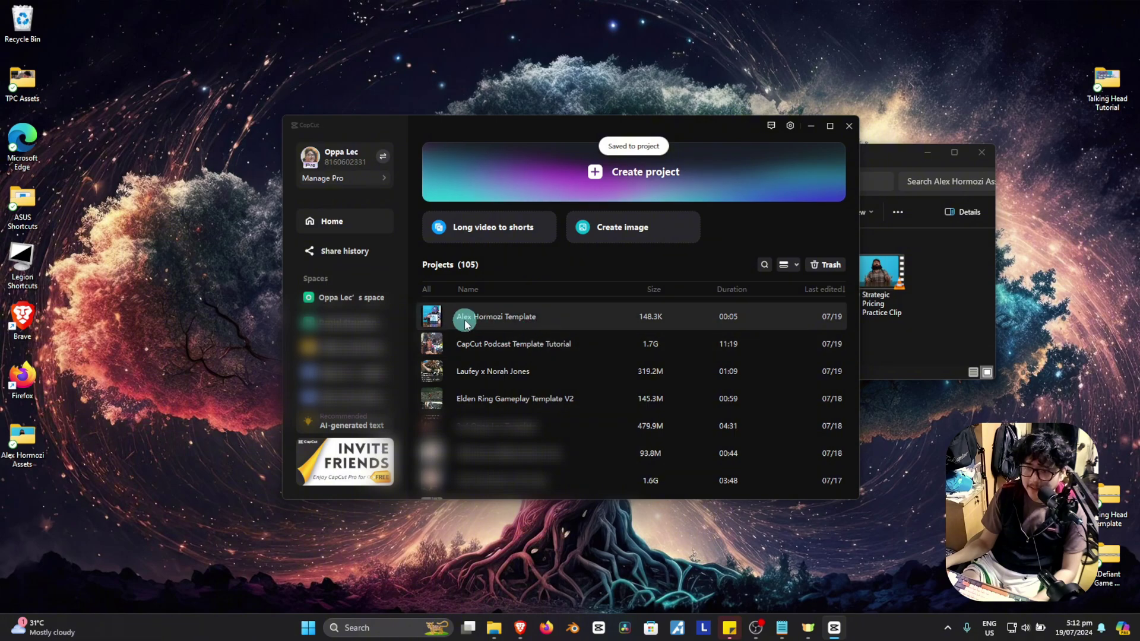
pyautogui.rightClick(464, 324)
pyautogui.click(477, 371)
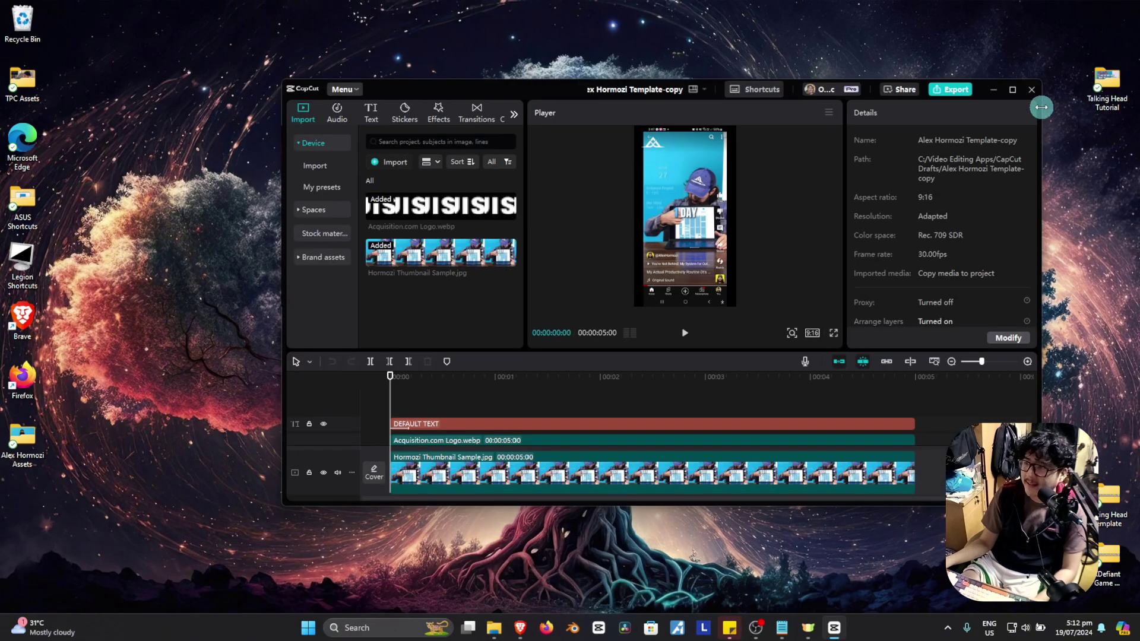
pyautogui.click(1016, 87)
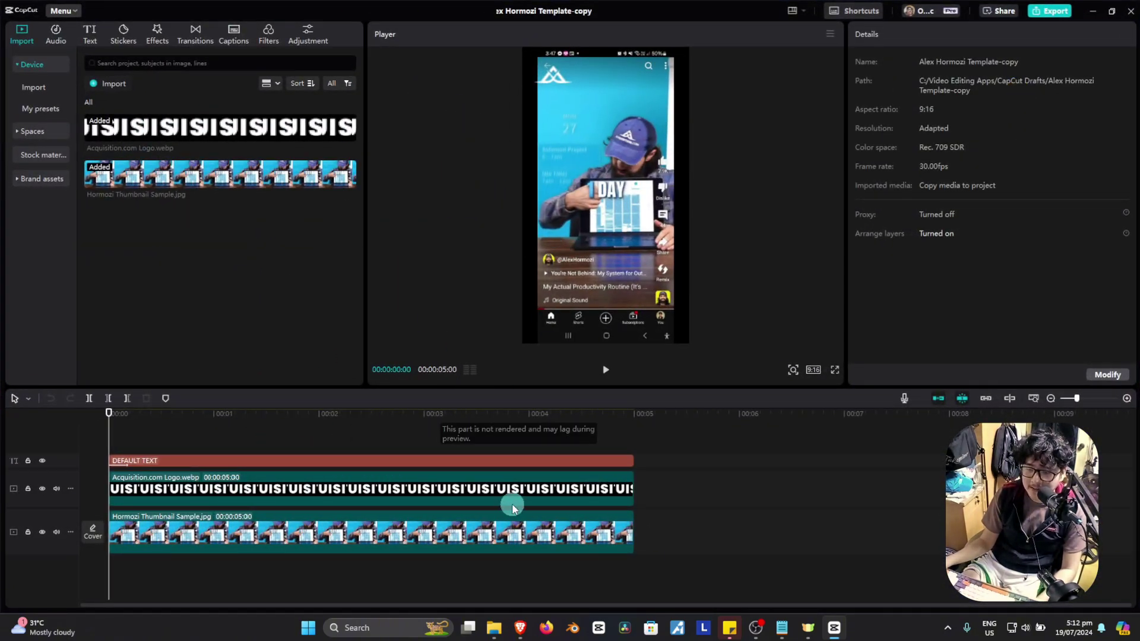
# Step: Import the Strategic Pricing Practice Clip video from the Alex Hormozi Assets folder into the project's media
pyautogui.moveTo(494, 627)
pyautogui.click(450, 568)
pyautogui.moveTo(809, 333); pyautogui.dragTo(844, 299)
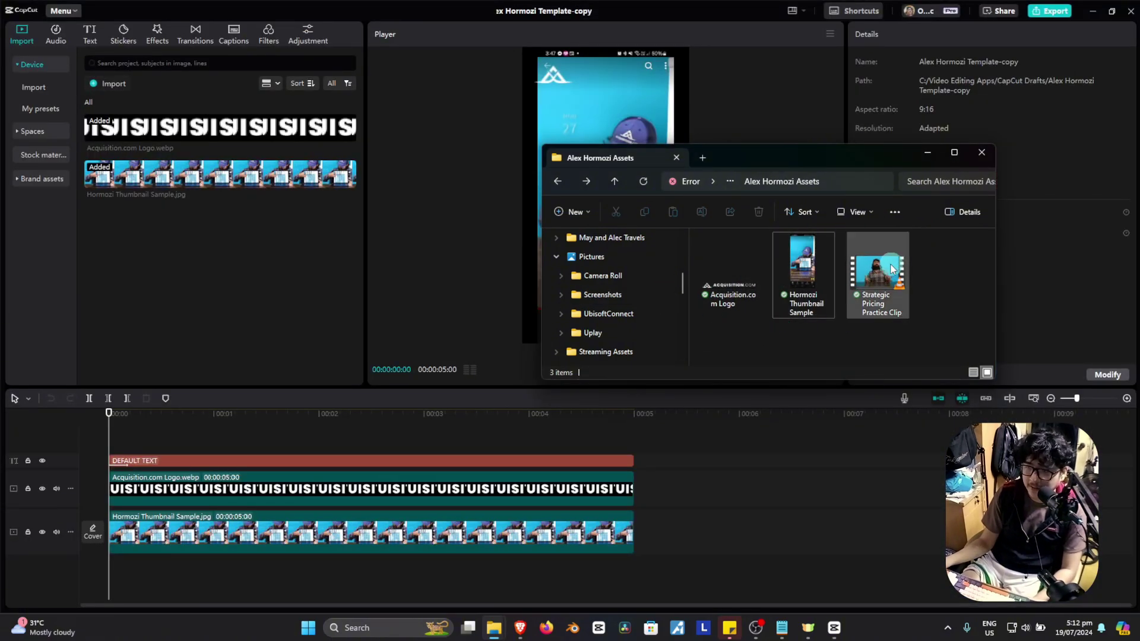
pyautogui.moveTo(898, 290); pyautogui.dragTo(145, 275)
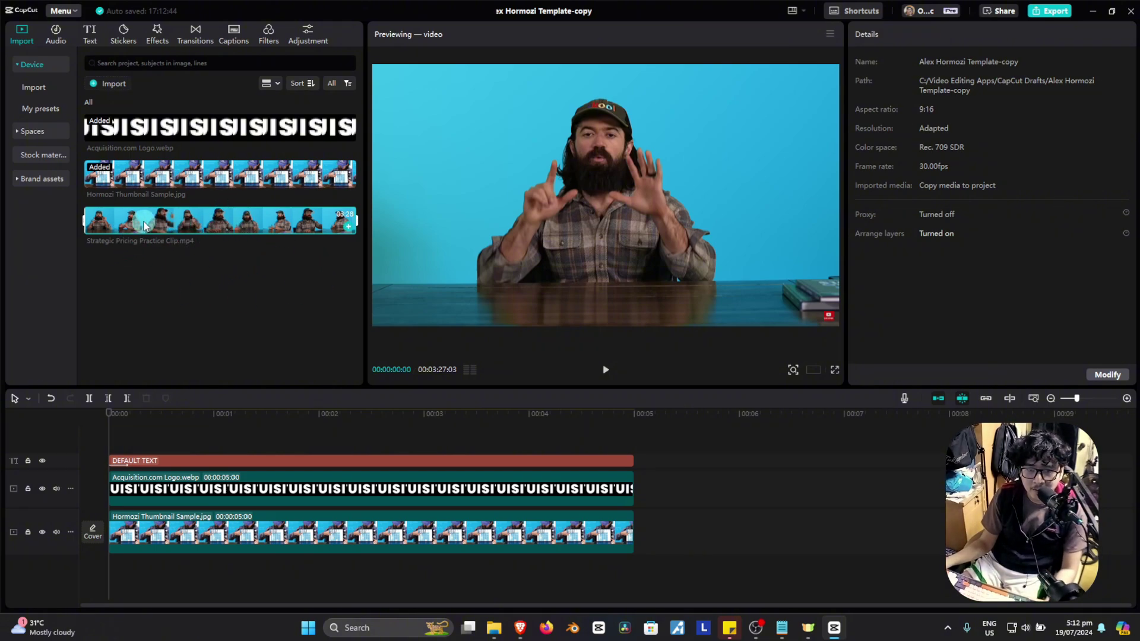
# Step: Replace the Hormozi Thumbnail Sample clip on the main track with Strategic Pricing Practice Clip.mp4
pyautogui.moveTo(144, 225); pyautogui.dragTo(165, 227)
pyautogui.moveTo(156, 287); pyautogui.dragTo(229, 537)
pyautogui.click(610, 412)
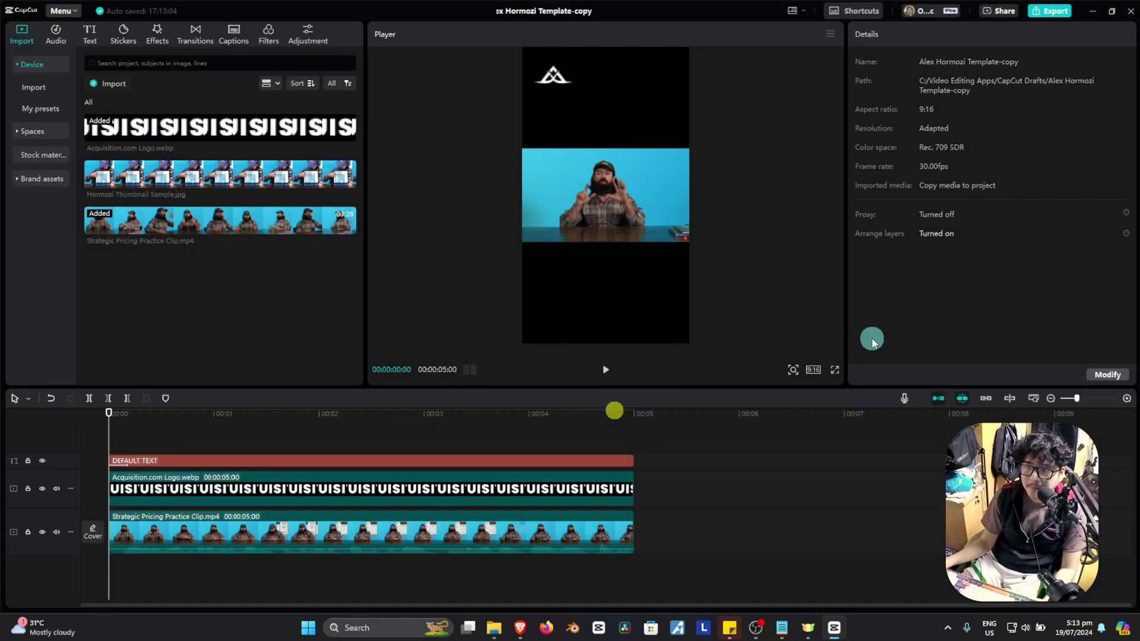
# Step: Scale the Strategic Pricing Practice Clip to 320% so it fills the vertical frame, and return the playhead to the start
pyautogui.moveTo(114, 568); pyautogui.dragTo(143, 593)
pyautogui.click(642, 161)
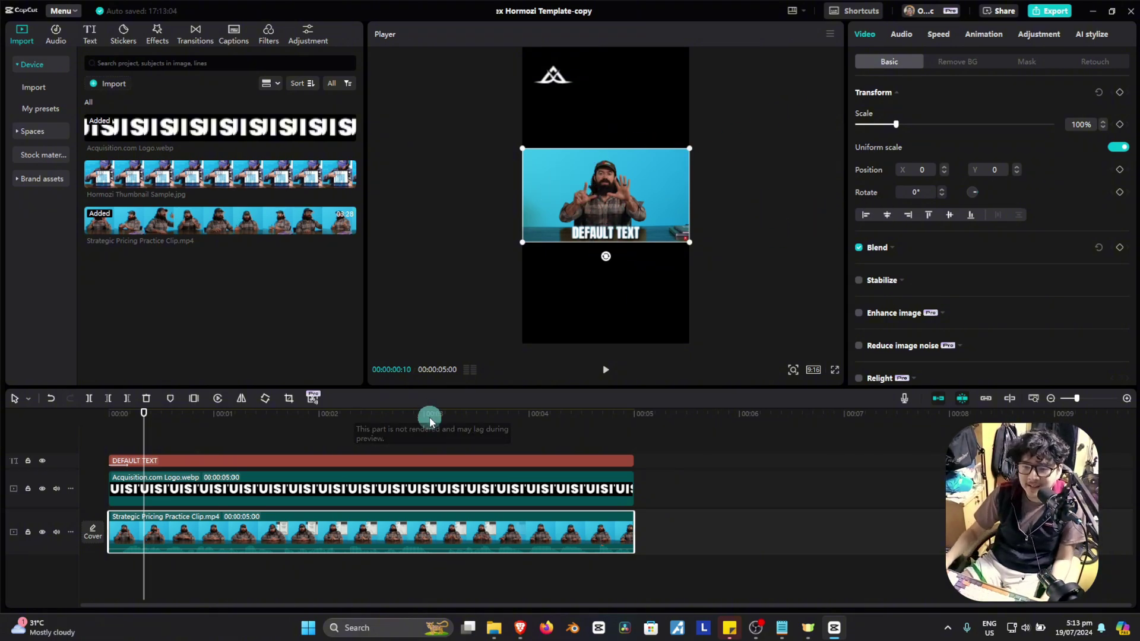
pyautogui.scroll(-3, 1002, 260)
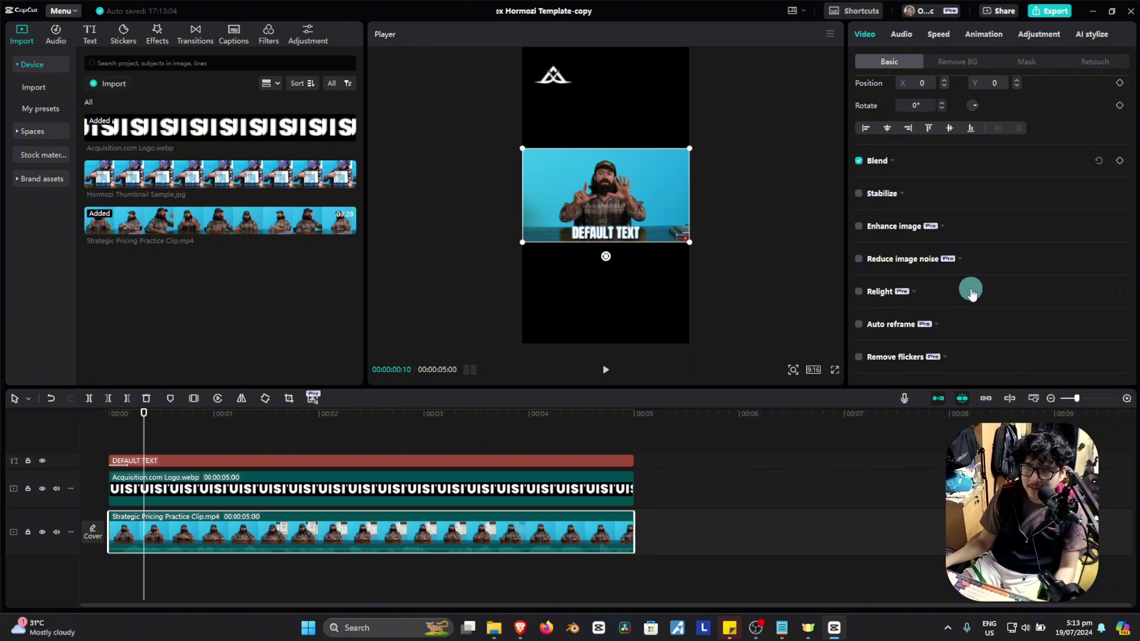
pyautogui.scroll(2, 971, 291)
pyautogui.click(615, 169)
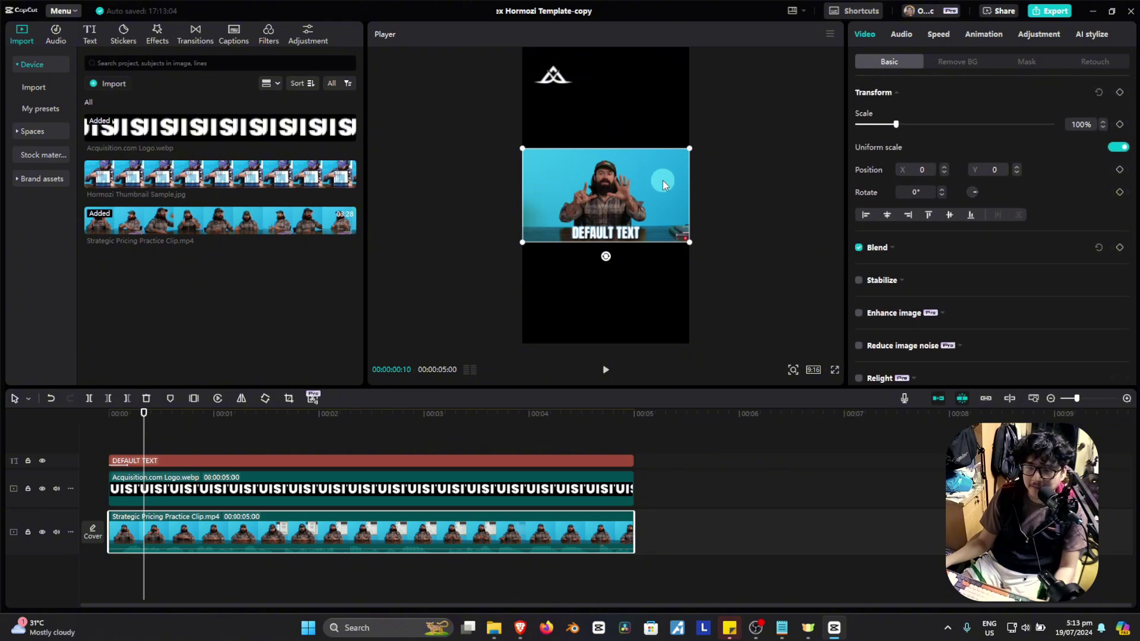
pyautogui.moveTo(146, 434); pyautogui.dragTo(85, 431)
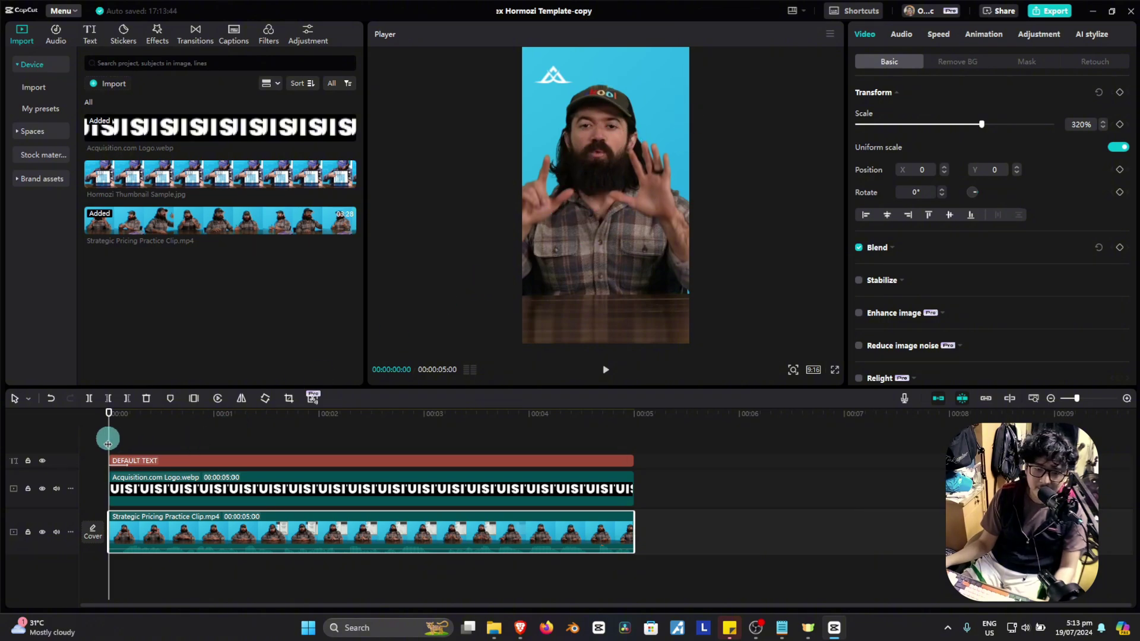
pyautogui.moveTo(111, 436); pyautogui.dragTo(75, 461)
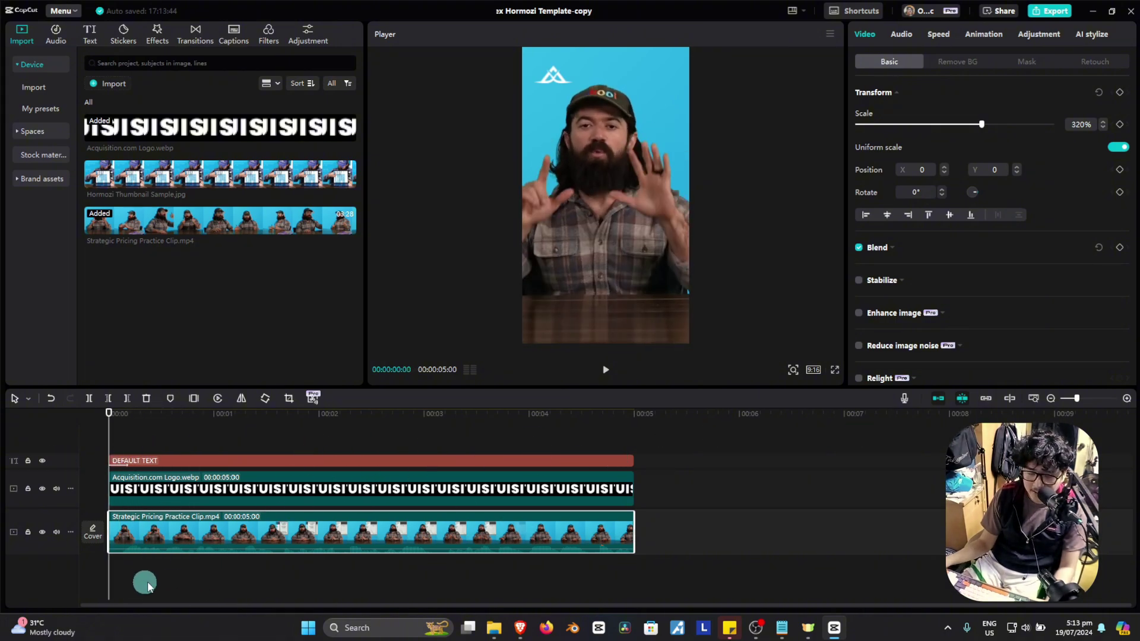
# Step: Generate automatic captions for the video with English as the spoken language
pyautogui.click(232, 37)
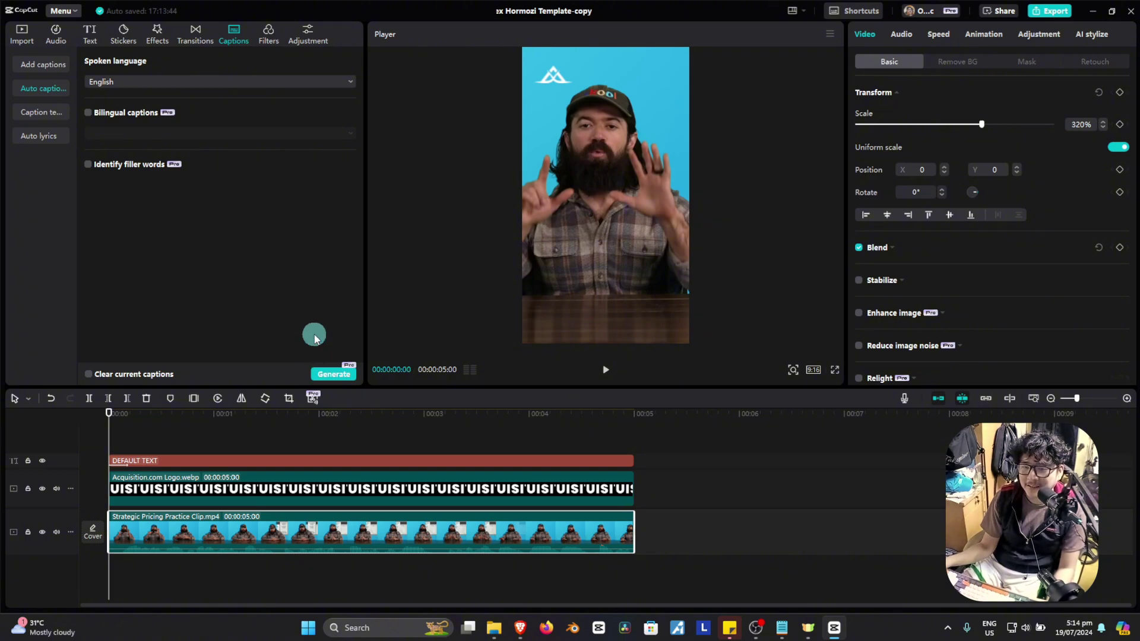
pyautogui.click(341, 375)
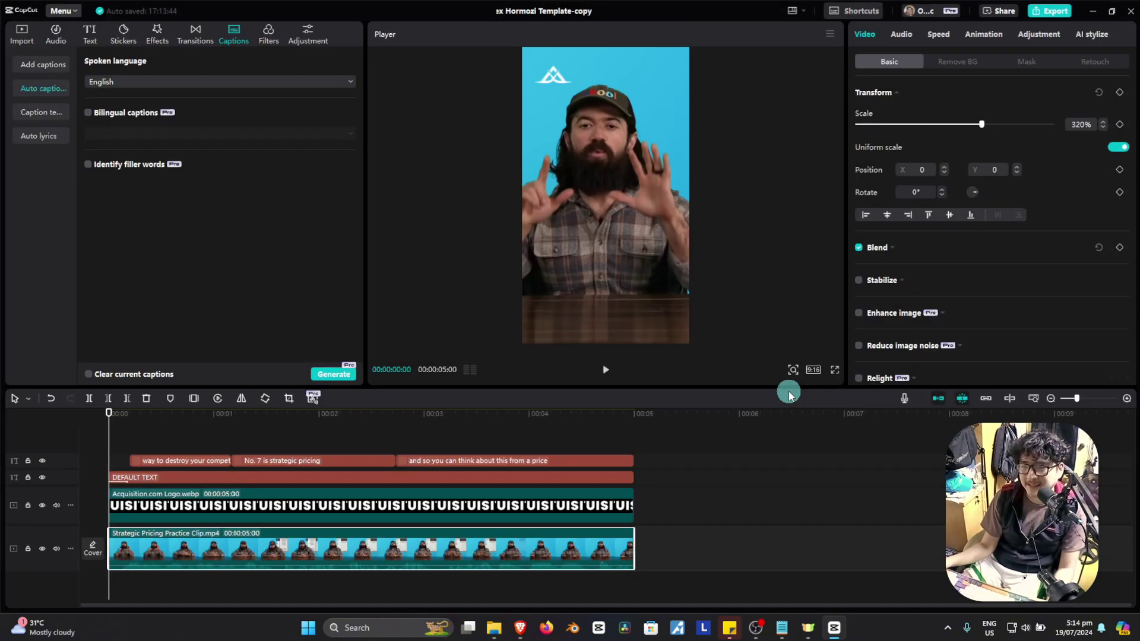
pyautogui.moveTo(142, 457); pyautogui.dragTo(114, 451)
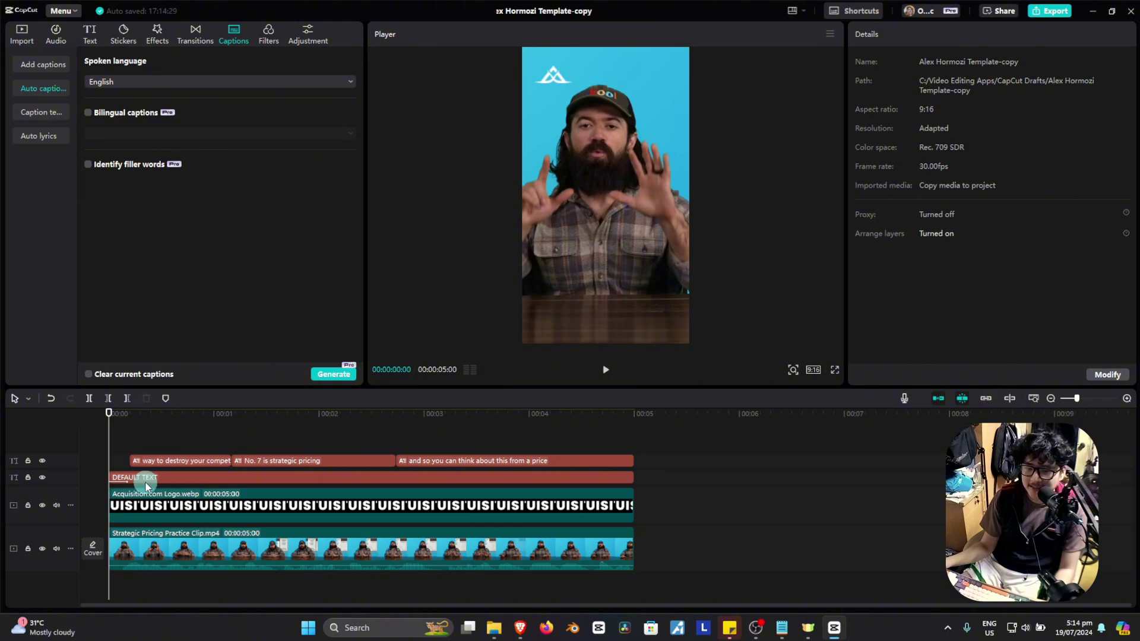
# Step: Copy the attributes of the styled DEFAULT TEXT clip
pyautogui.click(166, 478)
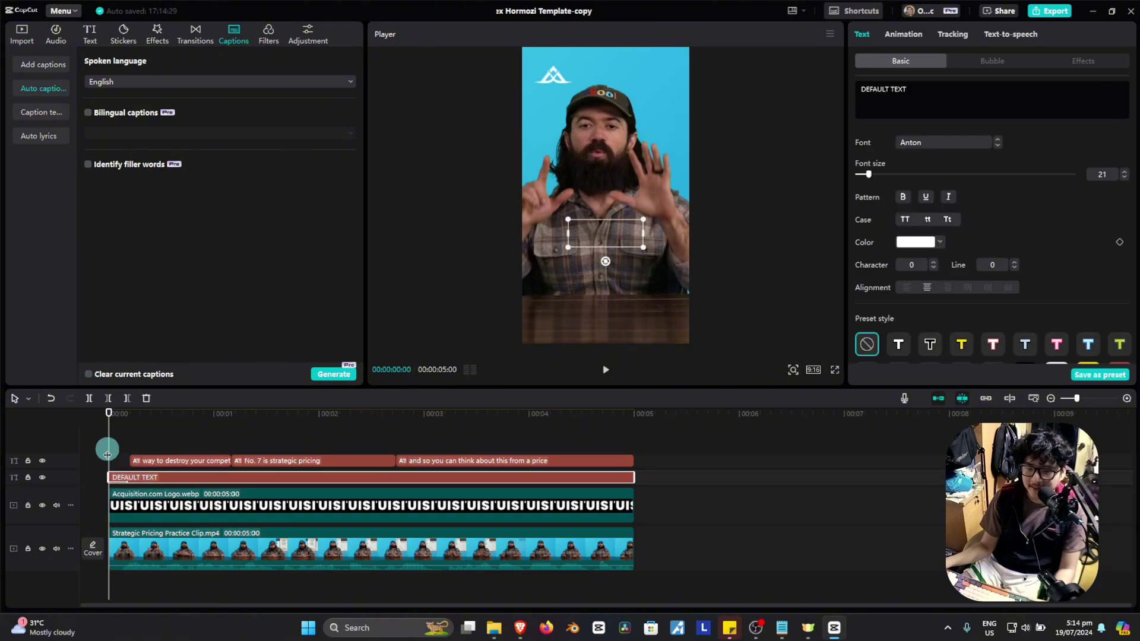
pyautogui.moveTo(107, 451)
pyautogui.mouseDown()
pyautogui.moveTo(135, 446)
pyautogui.moveTo(95, 450)
pyautogui.moveTo(127, 453)
pyautogui.moveTo(125, 469)
pyautogui.moveTo(103, 466)
pyautogui.mouseUp()
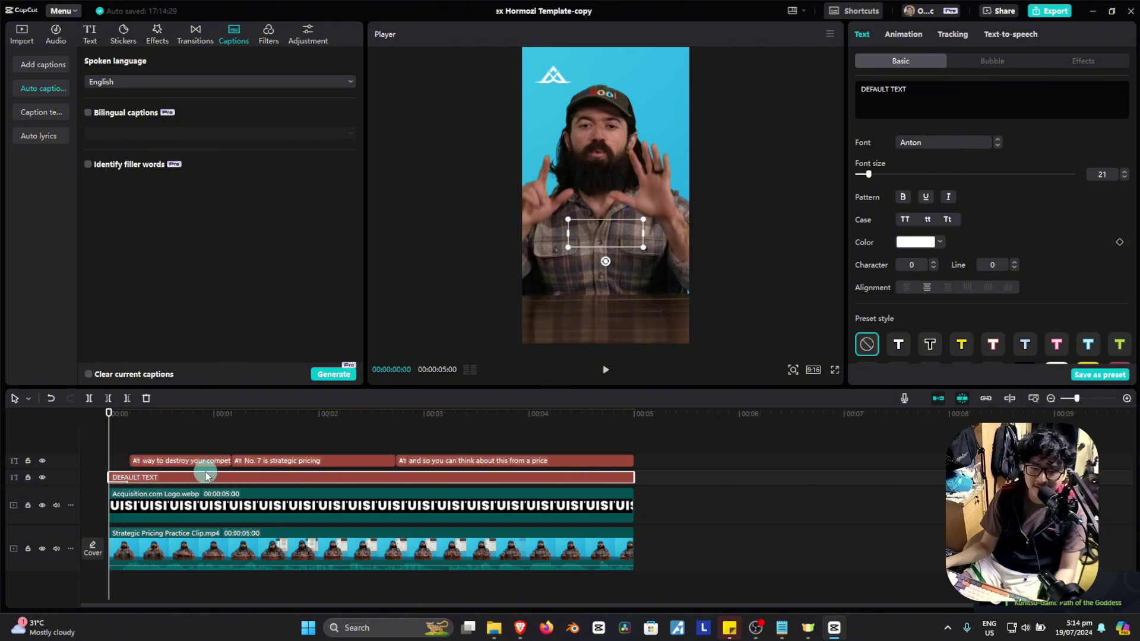
pyautogui.rightClick(170, 478)
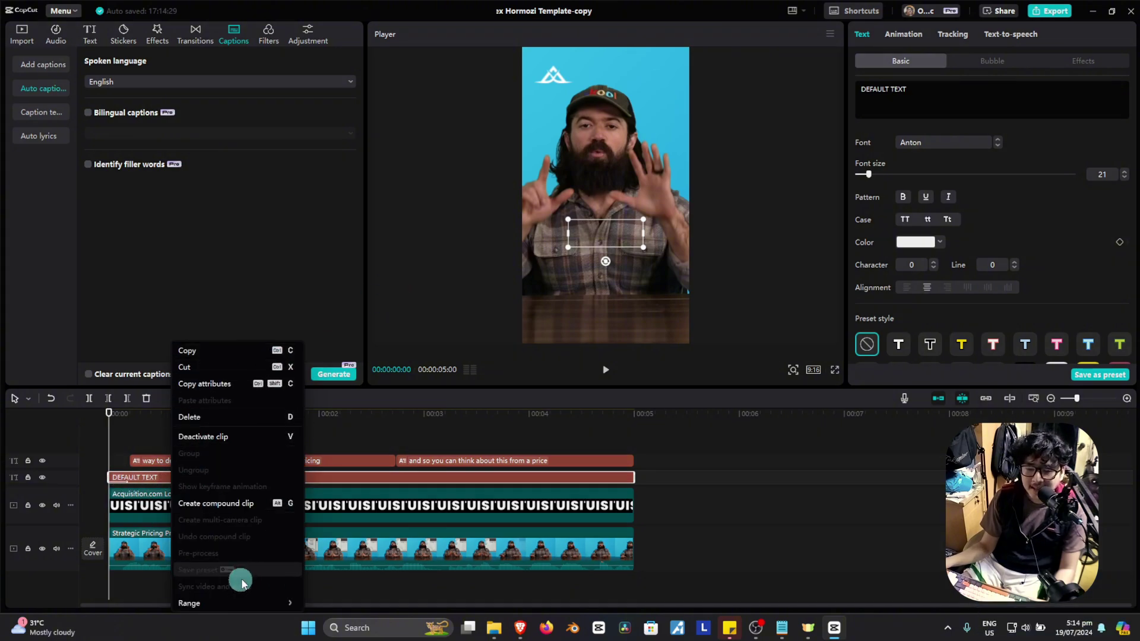
pyautogui.click(213, 385)
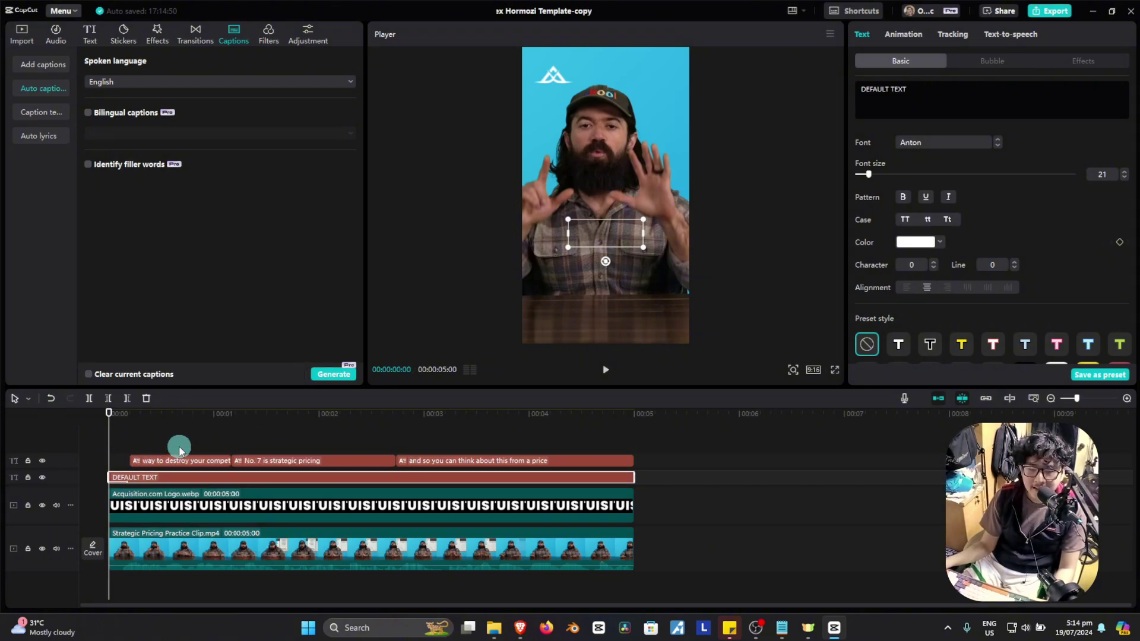
# Step: Paste all copied text, glow, shadow and In animation attributes onto the three auto captions, and deactivate the DEFAULT TEXT clip
pyautogui.moveTo(136, 440); pyautogui.dragTo(644, 458)
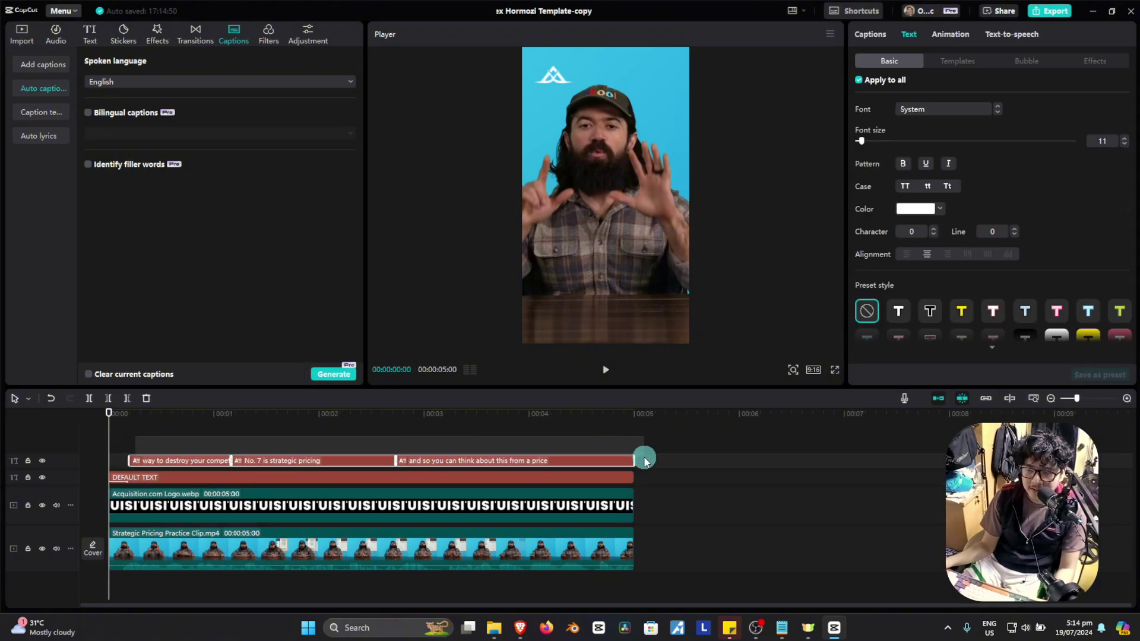
pyautogui.moveTo(106, 428); pyautogui.dragTo(197, 467)
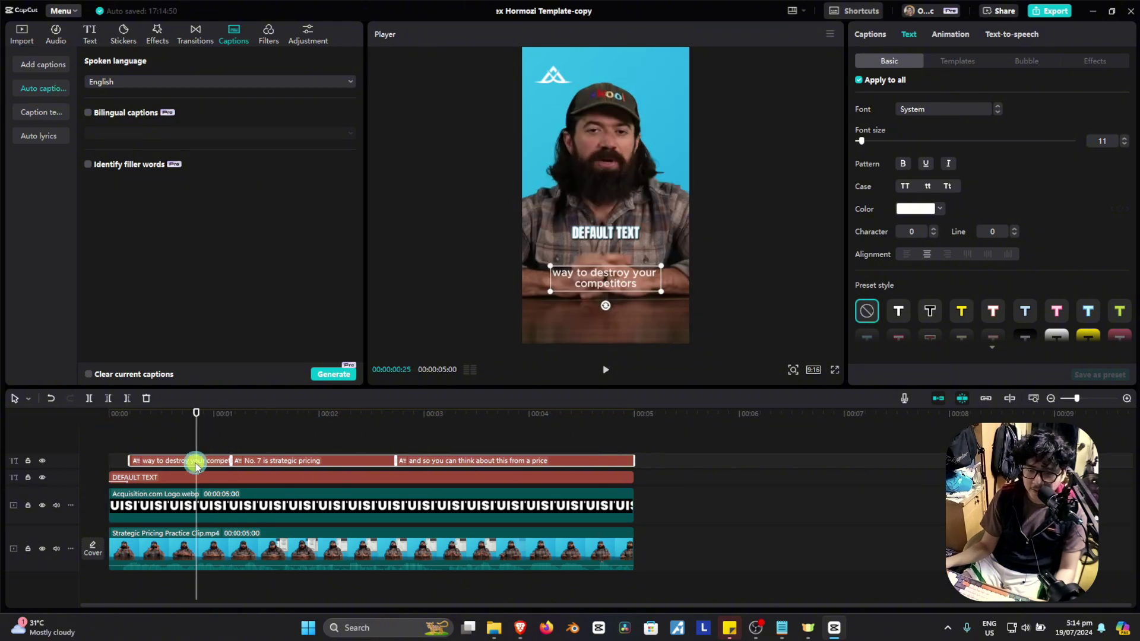
pyautogui.rightClick(197, 466)
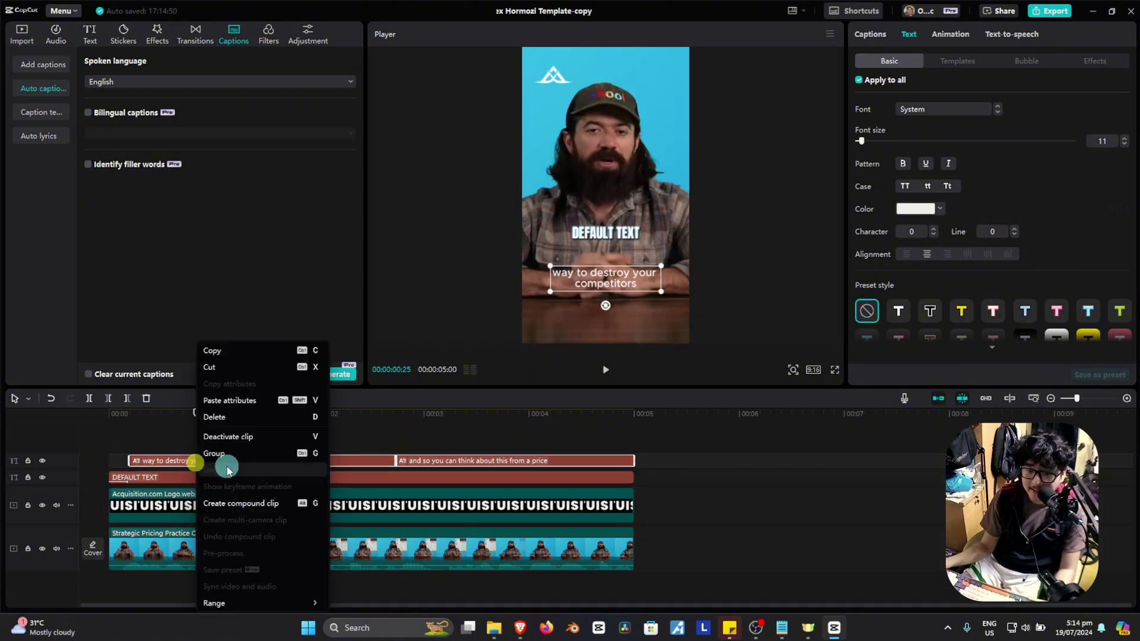
pyautogui.click(283, 402)
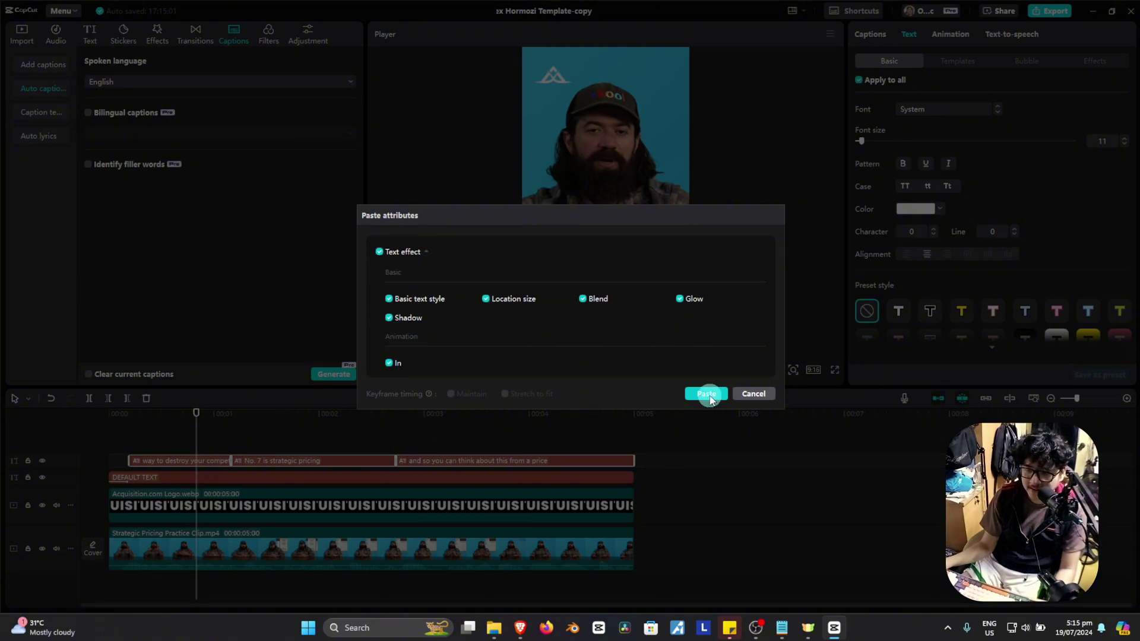
pyautogui.click(708, 394)
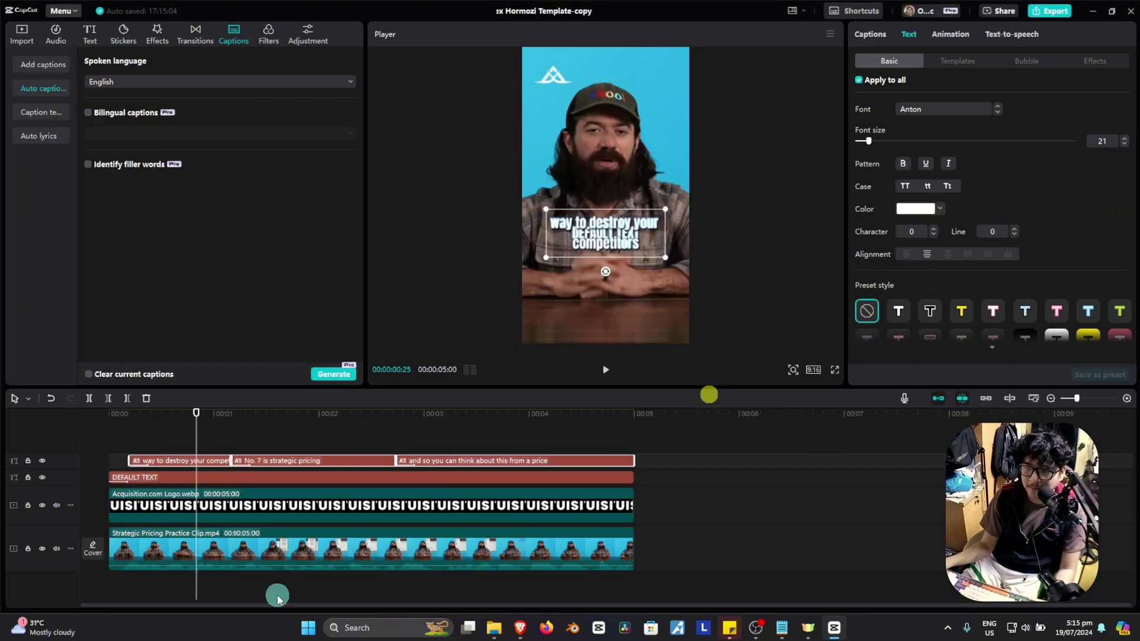
pyautogui.click(183, 479)
pyautogui.moveTo(413, 473); pyautogui.dragTo(403, 315)
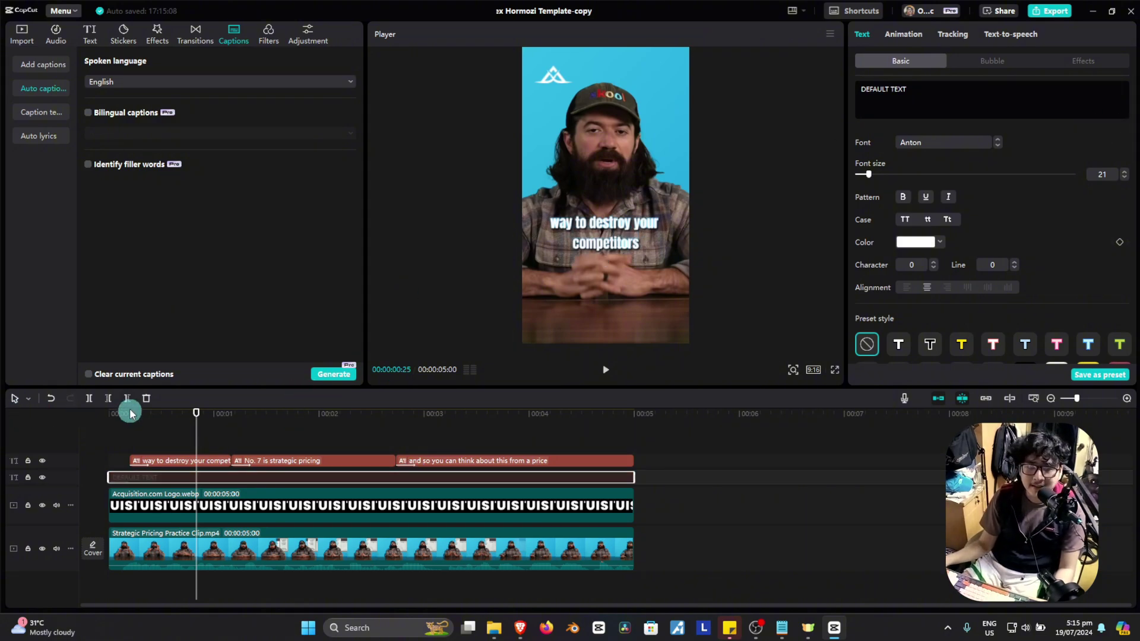
# Step: Set the case of all auto captions to uppercase, using the third caption with Apply to all enabled
pyautogui.moveTo(129, 439); pyautogui.dragTo(476, 454)
pyautogui.click(476, 454)
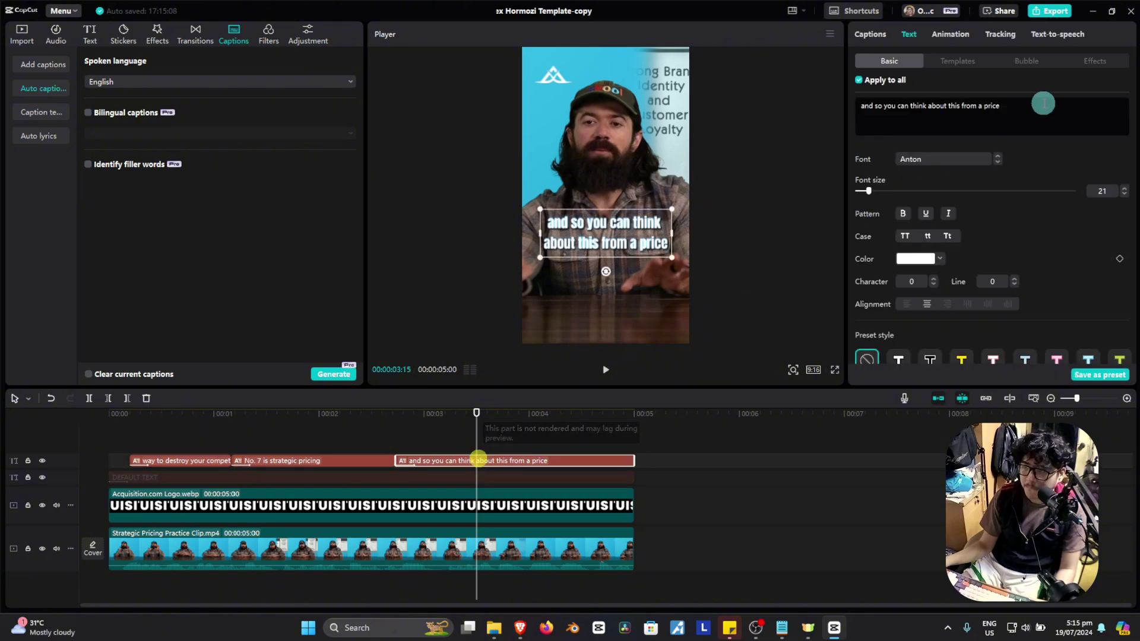
pyautogui.scroll(-1, 950, 250)
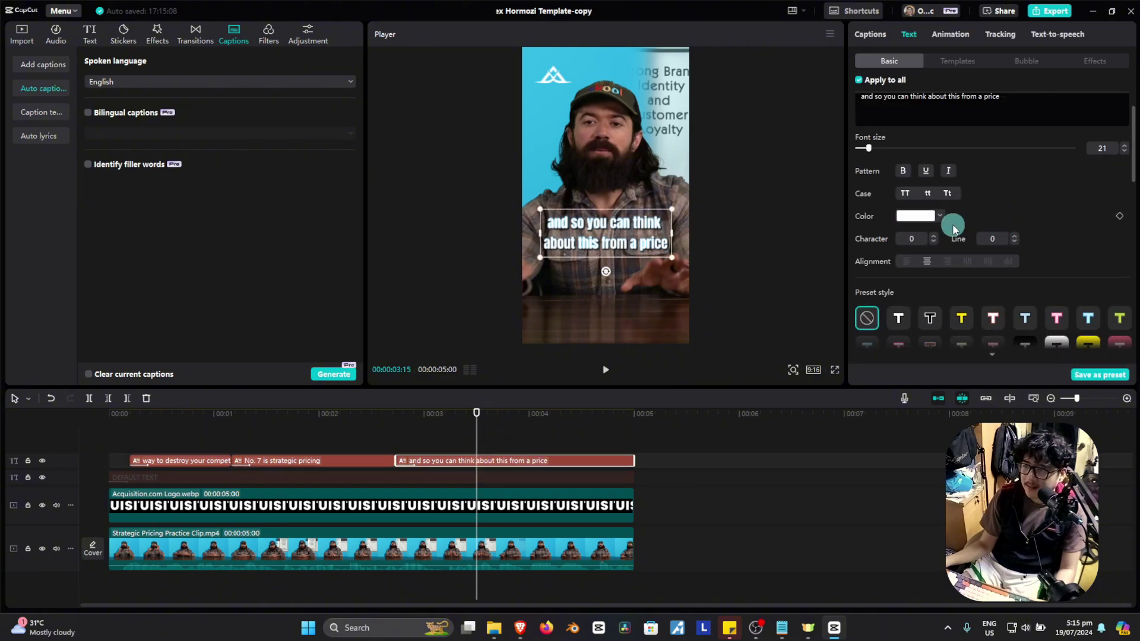
pyautogui.click(904, 194)
# Step: Split the first auto caption before YOUR, making separate captions WAY TO DESTROY and YOUR COMPETITORS
pyautogui.click(129, 446)
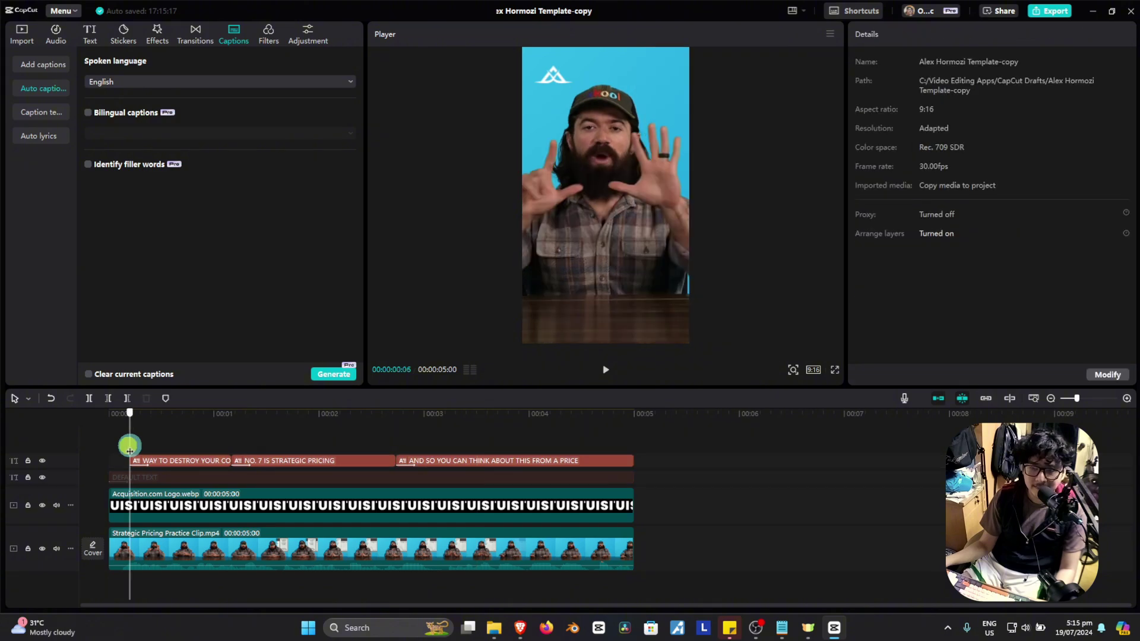
pyautogui.moveTo(130, 447); pyautogui.dragTo(183, 436)
pyautogui.click(170, 461)
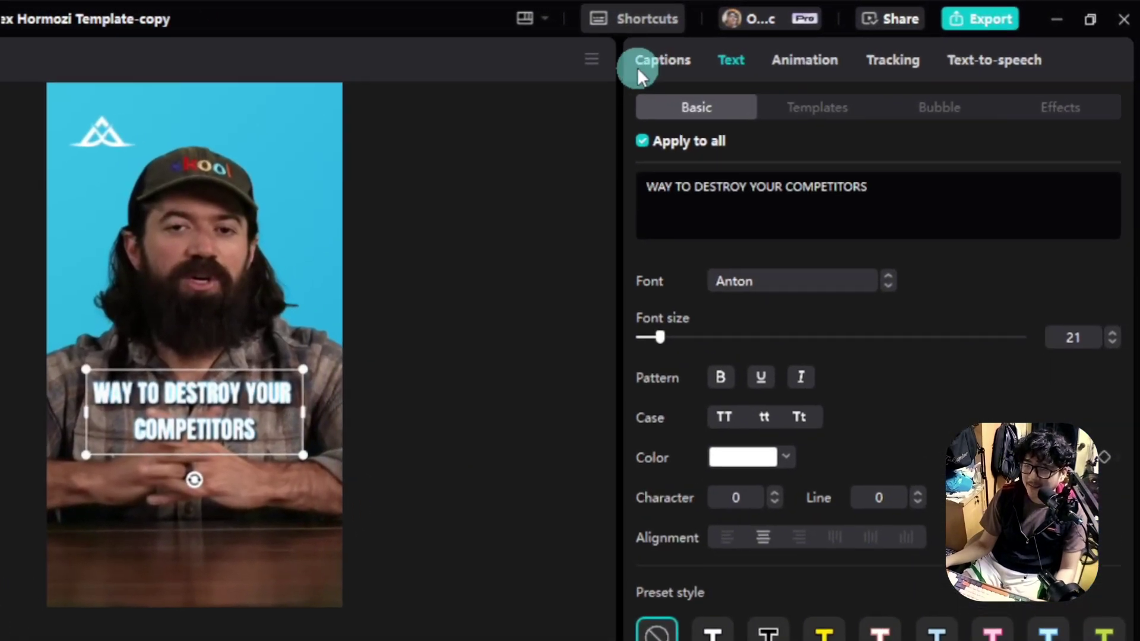
pyautogui.click(661, 60)
pyautogui.click(776, 153)
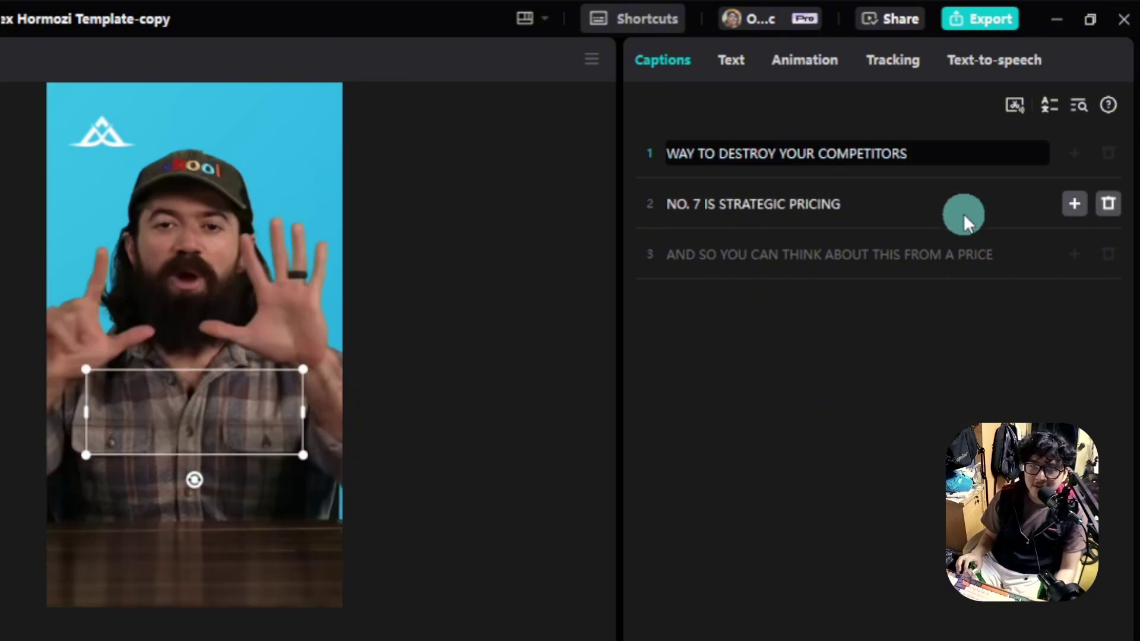
pyautogui.press('Right')
pyautogui.press('Right')
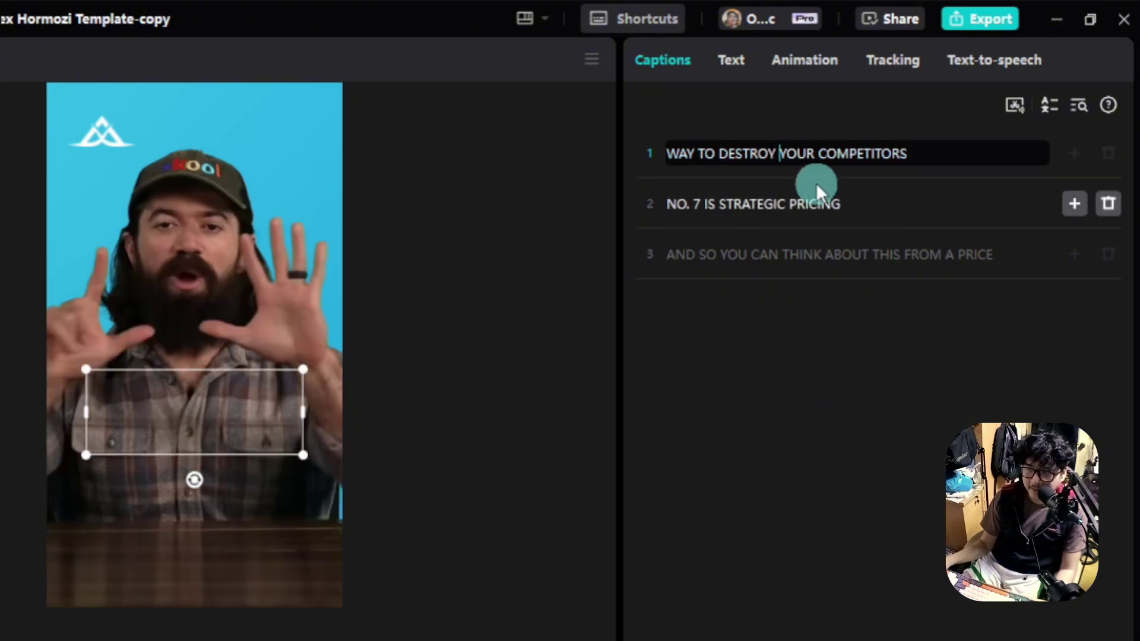
pyautogui.press('BackSpace')
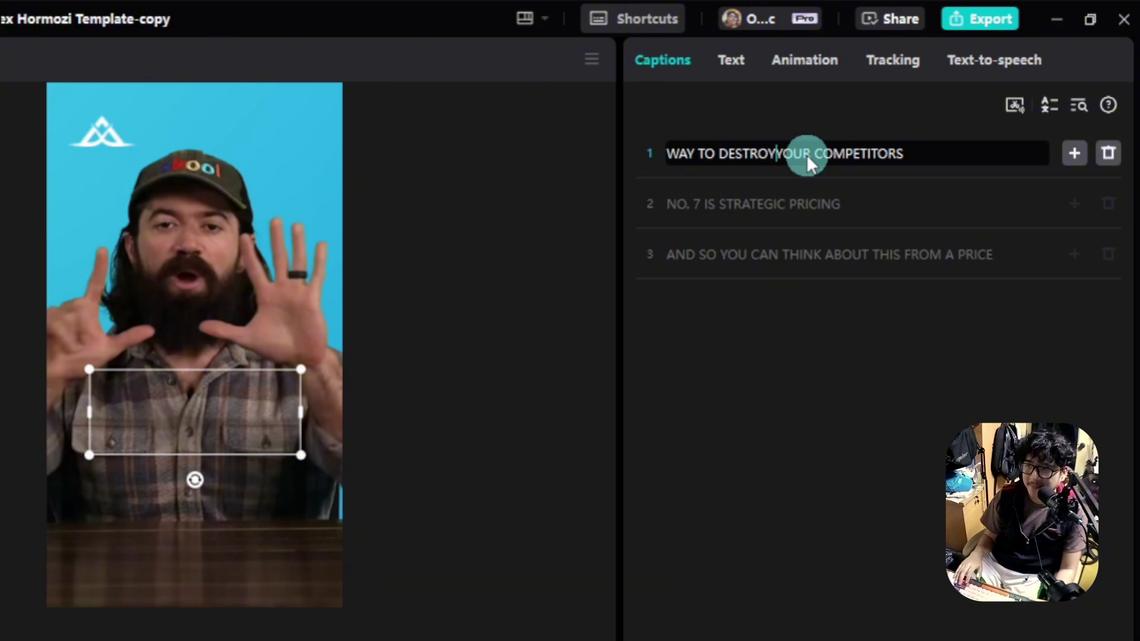
pyautogui.press('Return')
# Step: Split the NO. 7 caption before STRATEGIC, and the last caption into AND SO, YOU CAN, THINK ABOUT THIS and FROM A PRICE
pyautogui.click(754, 257)
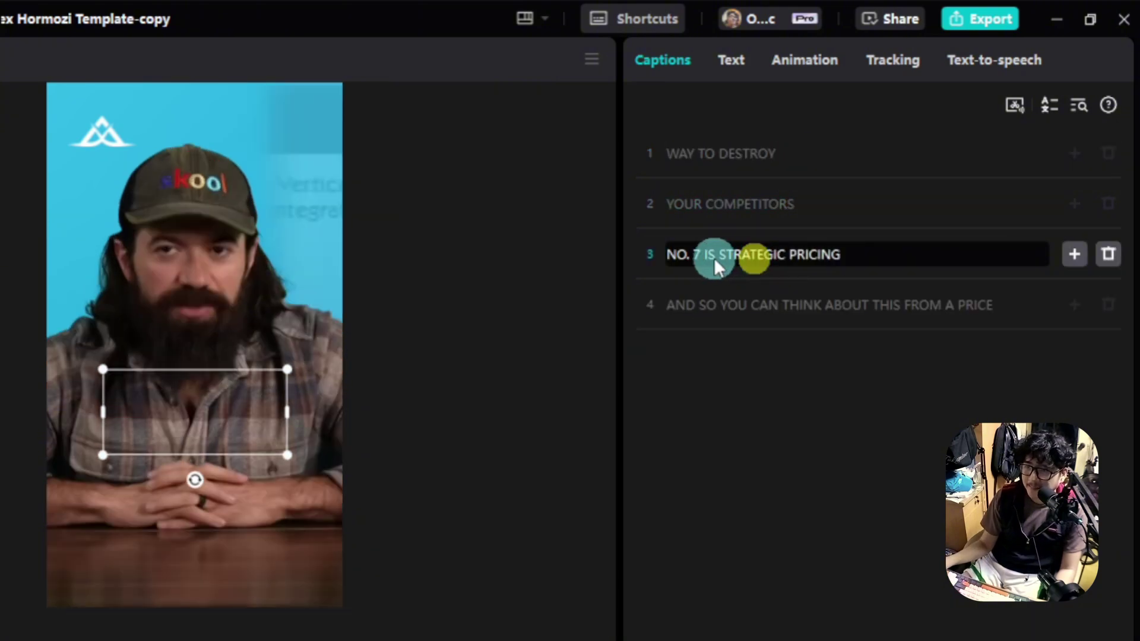
pyautogui.click(714, 258)
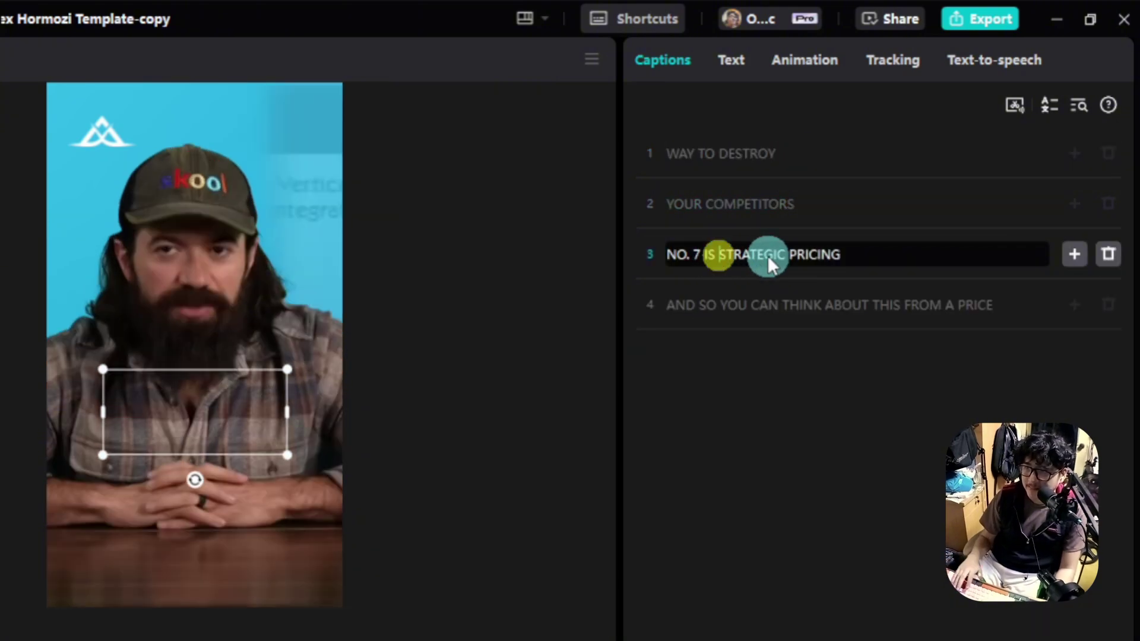
pyautogui.press('Return')
pyautogui.click(749, 355)
# Step: Copy the DEFAULT TEXT clip's attributes and paste all text effect, glow, shadow and In animation attributes onto every split caption
pyautogui.moveTo(252, 446); pyautogui.dragTo(99, 462)
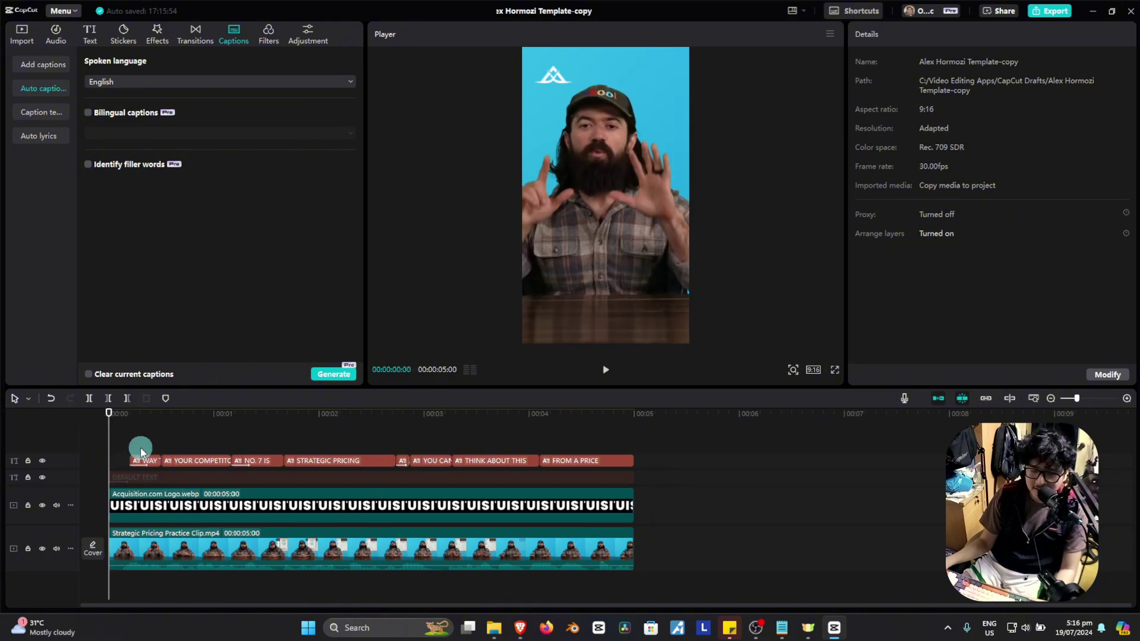
pyautogui.click(140, 480)
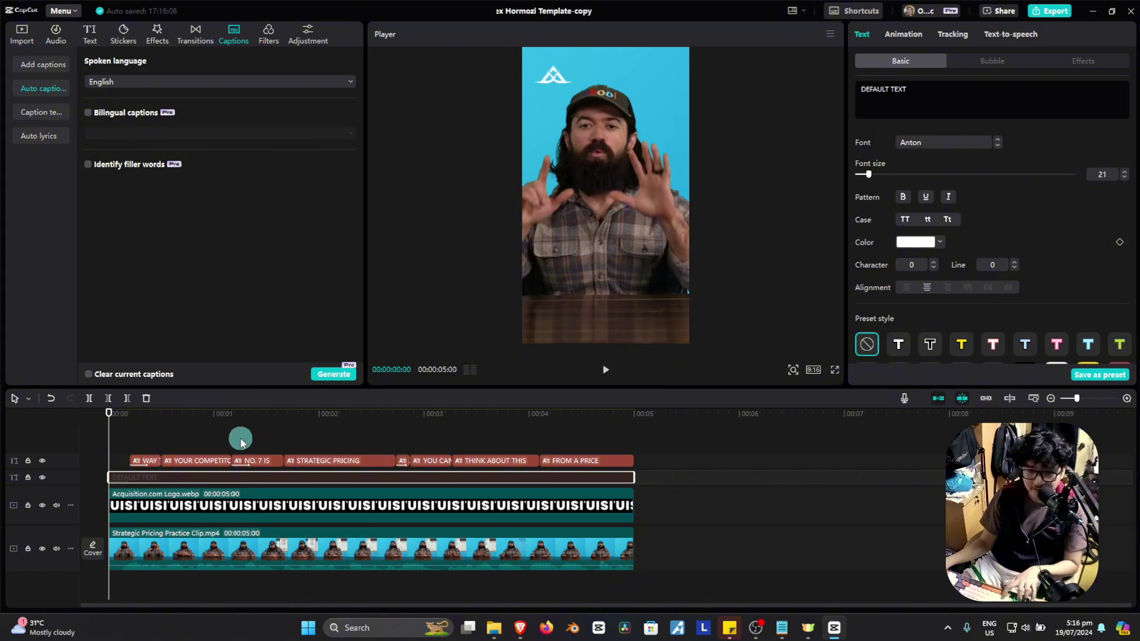
pyautogui.click(135, 441)
pyautogui.click(628, 460)
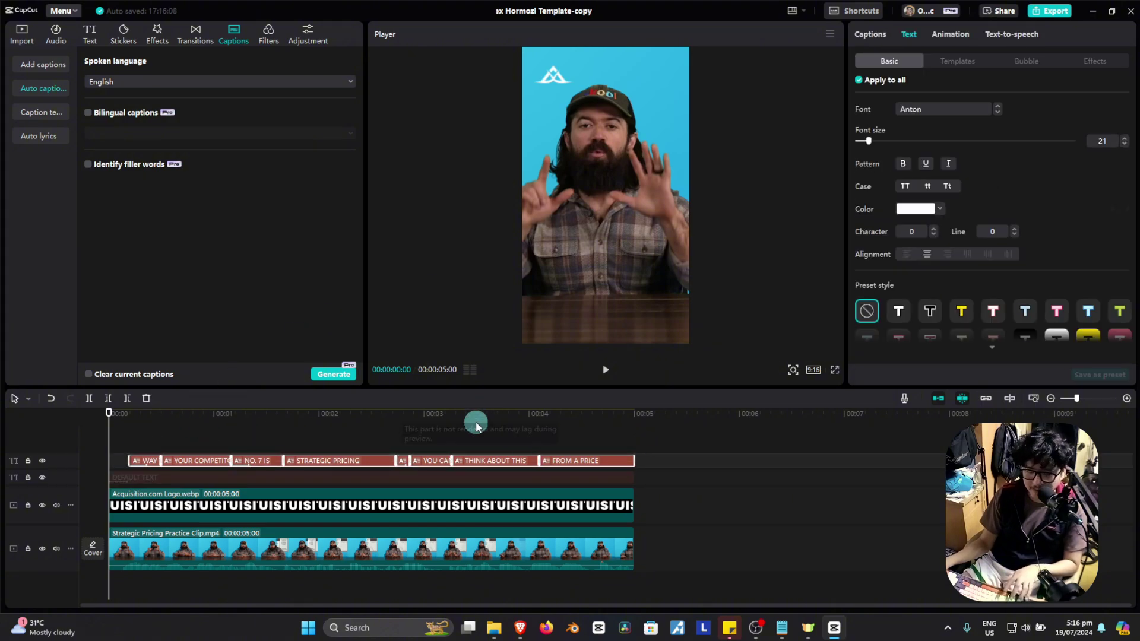
pyautogui.hotkey('ctrl', 'alt', 'v')
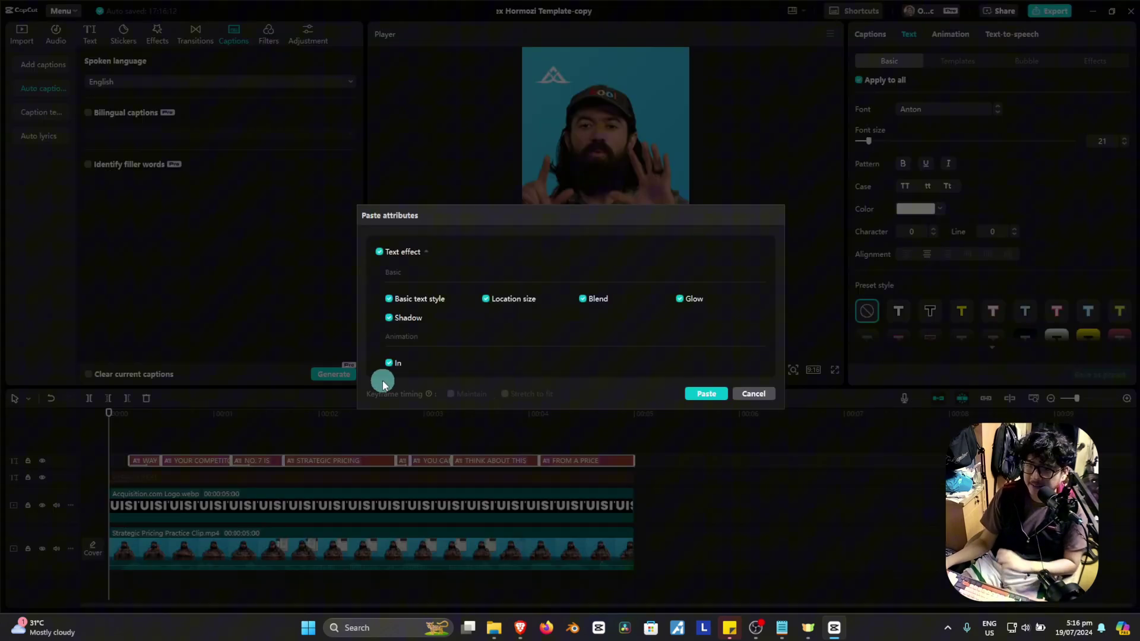
pyautogui.click(700, 394)
# Step: Extend the start of the WAY TO DESTROY caption back to 00:00:00:03 and play back the opening captions to check their timing
pyautogui.moveTo(143, 433); pyautogui.dragTo(118, 449)
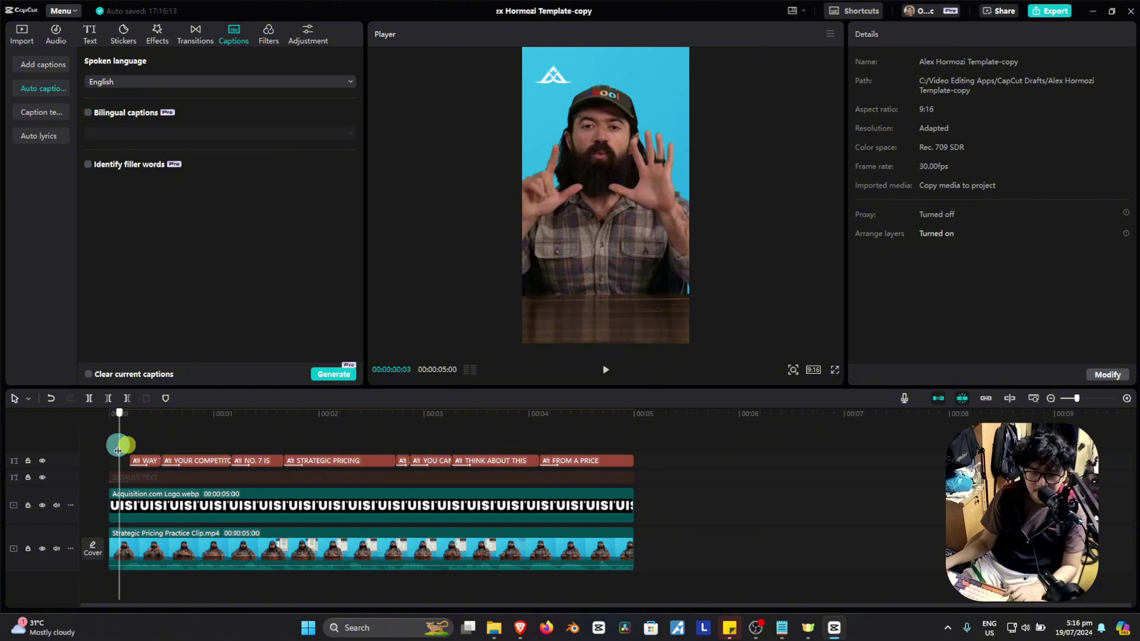
pyautogui.click(131, 457)
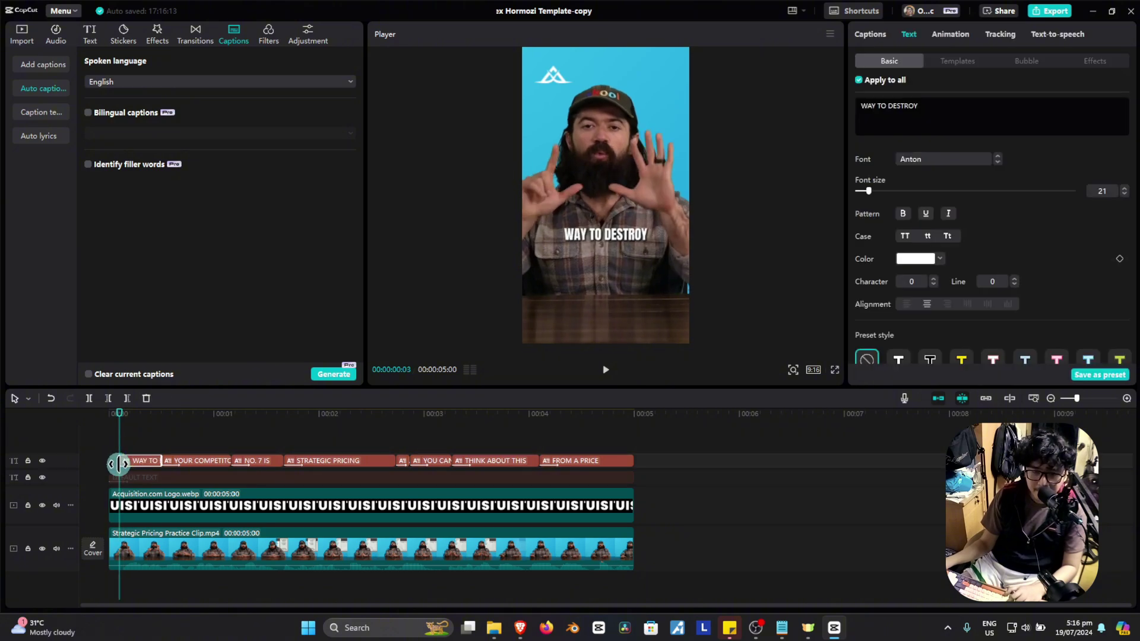
pyautogui.press('space')
pyautogui.press('space')
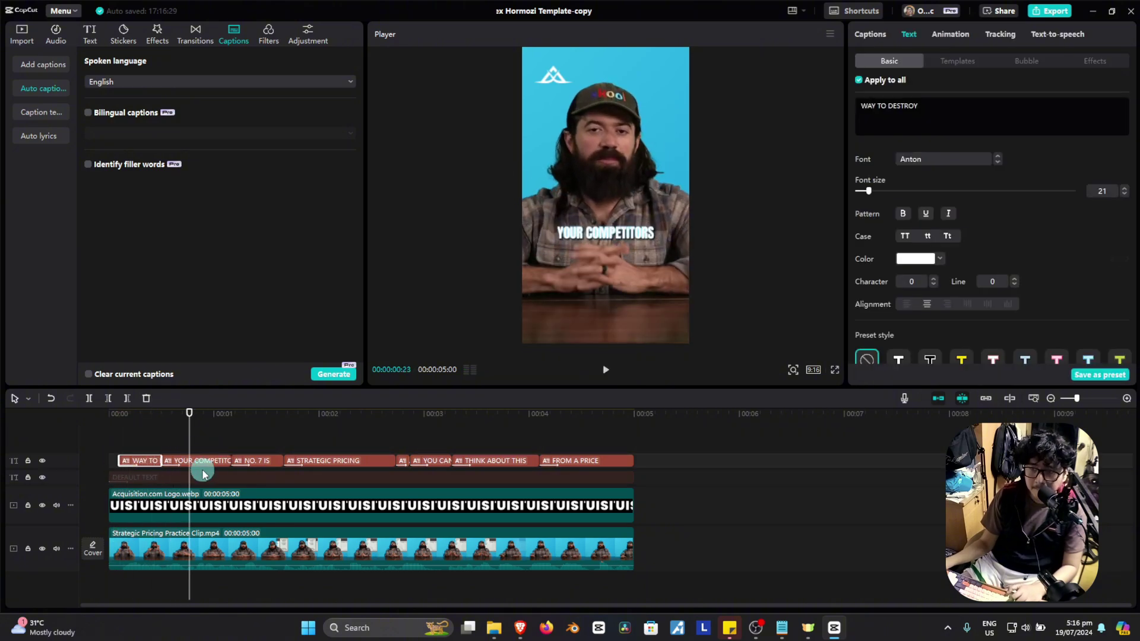
pyautogui.press('space')
pyautogui.click(185, 444)
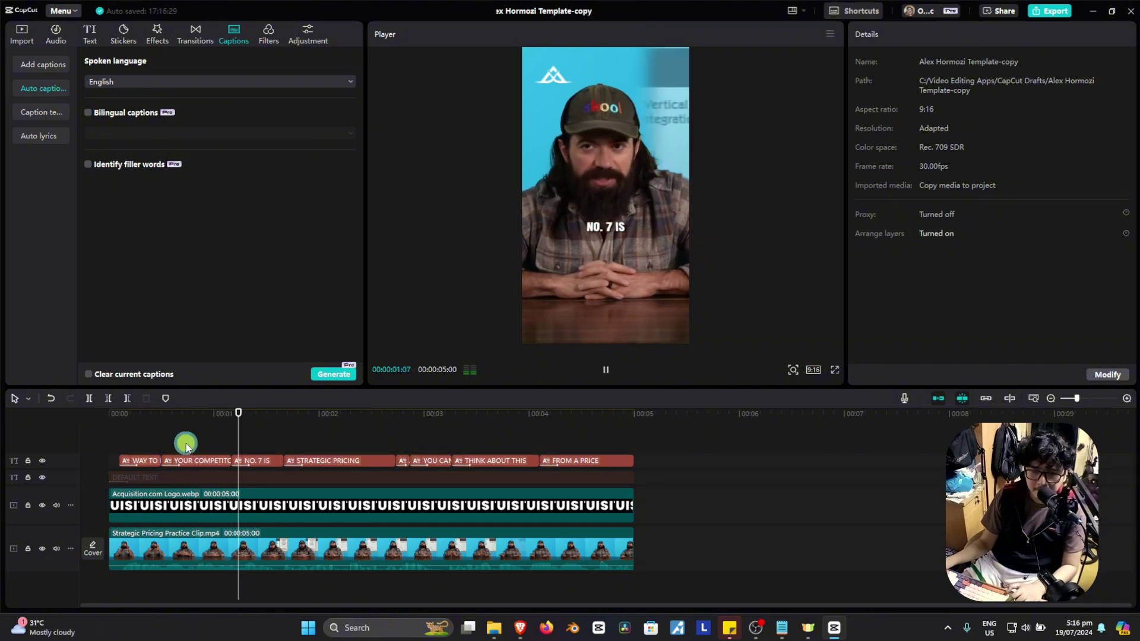
pyautogui.click(185, 443)
pyautogui.click(173, 443)
pyautogui.click(158, 443)
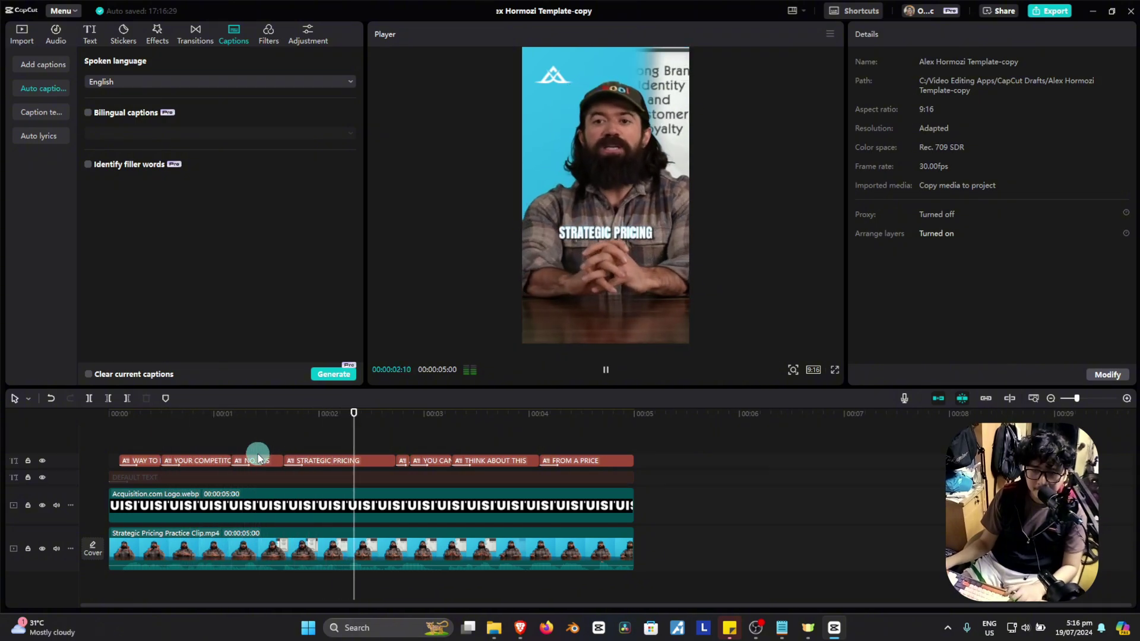
# Step: Trim the start of the YOU CAN caption to 00:00:03:05 and extend the AND SO caption up to it
pyautogui.click(431, 448)
pyautogui.click(427, 437)
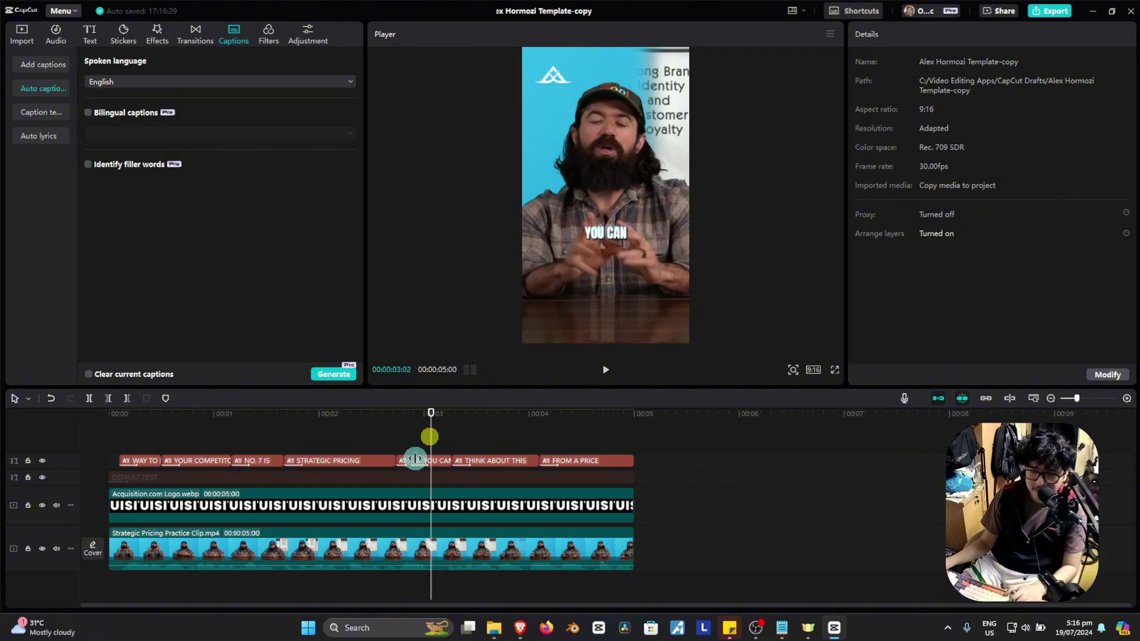
pyautogui.click(412, 444)
pyautogui.click(422, 461)
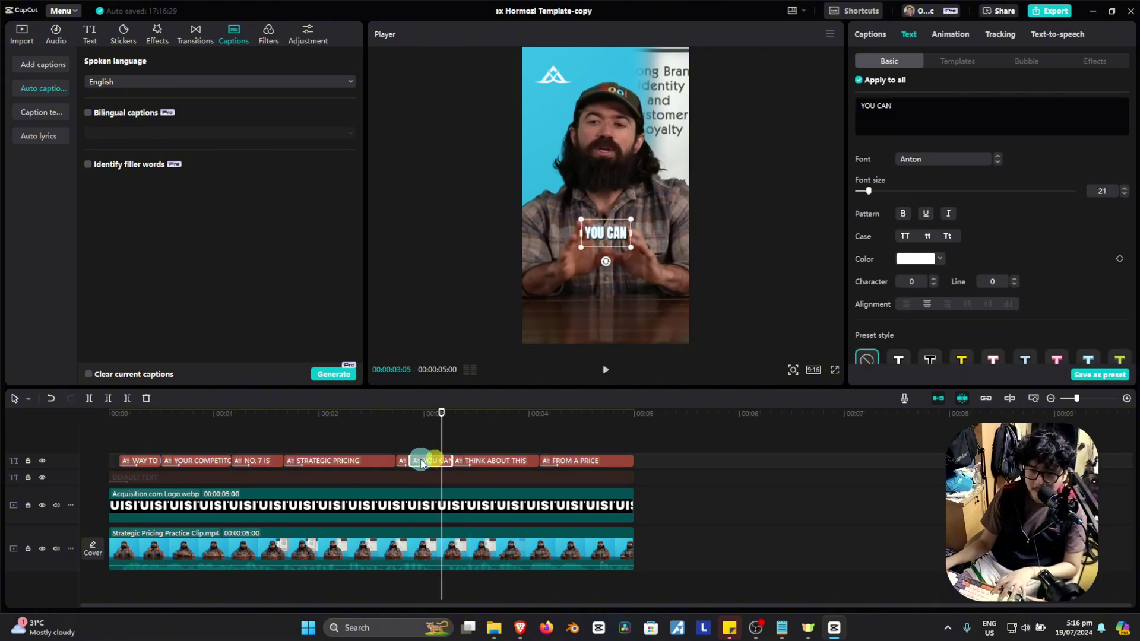
pyautogui.moveTo(416, 460); pyautogui.dragTo(441, 461)
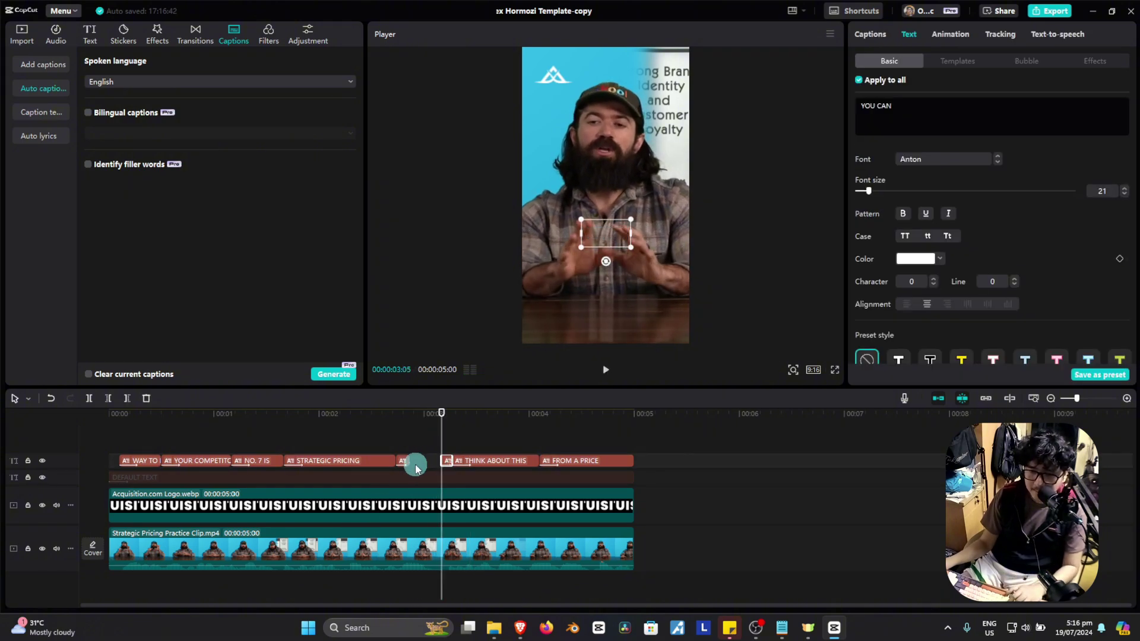
# Step: Play back the section from AND SO to the end of the clip to check the caption timing against the speech
pyautogui.click(394, 426)
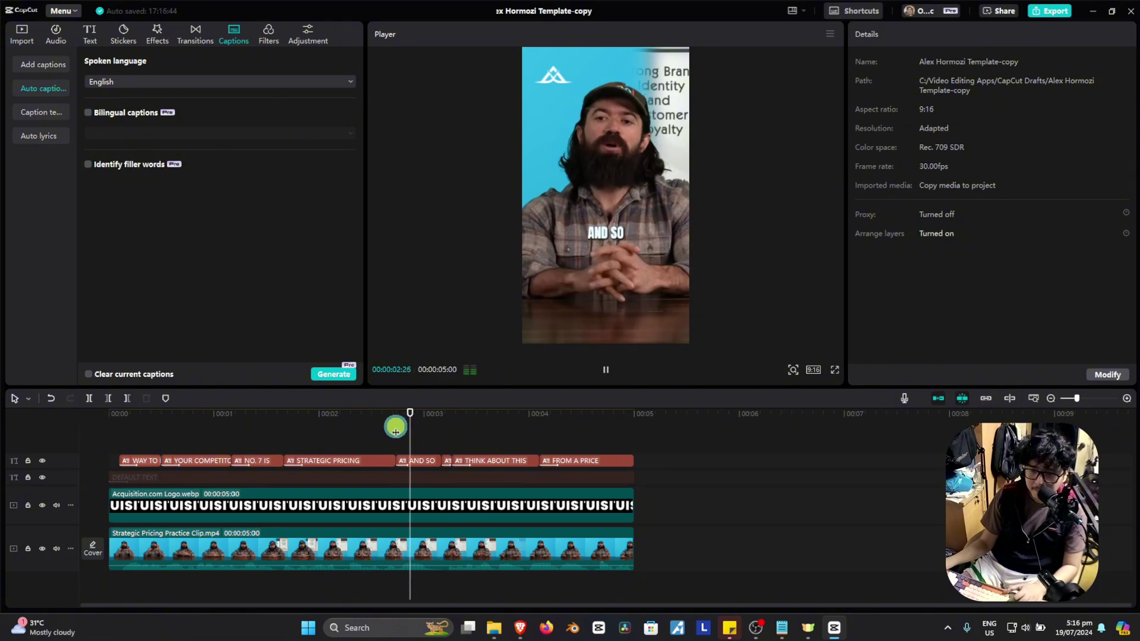
pyautogui.press('space')
pyautogui.click(453, 433)
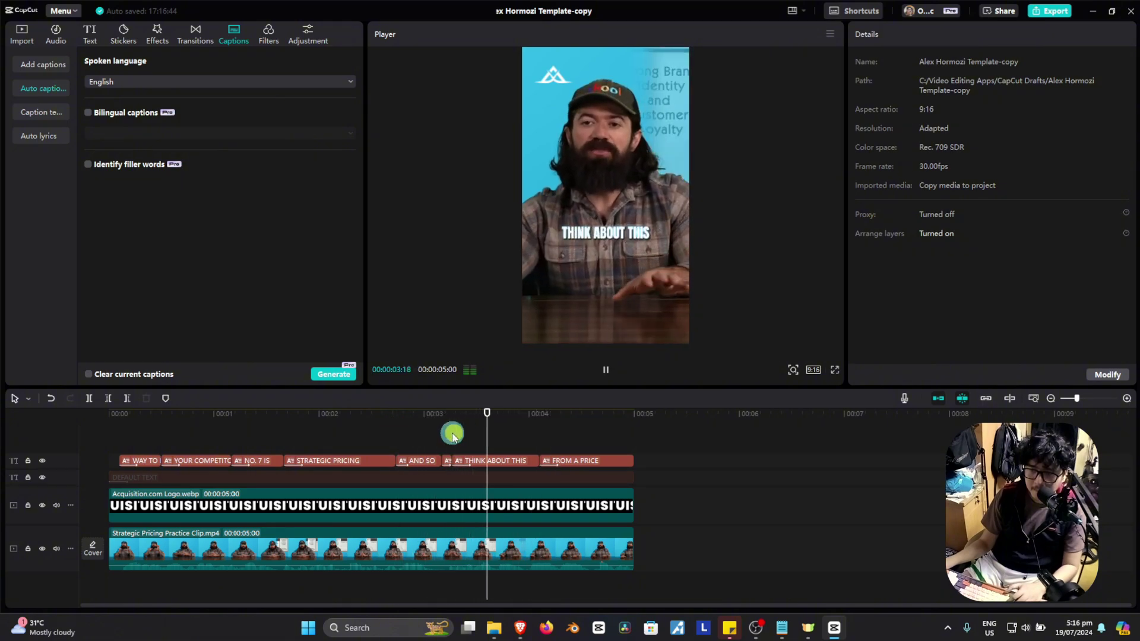
pyautogui.click(448, 434)
pyautogui.press('space')
pyautogui.press('space')
pyautogui.click(438, 427)
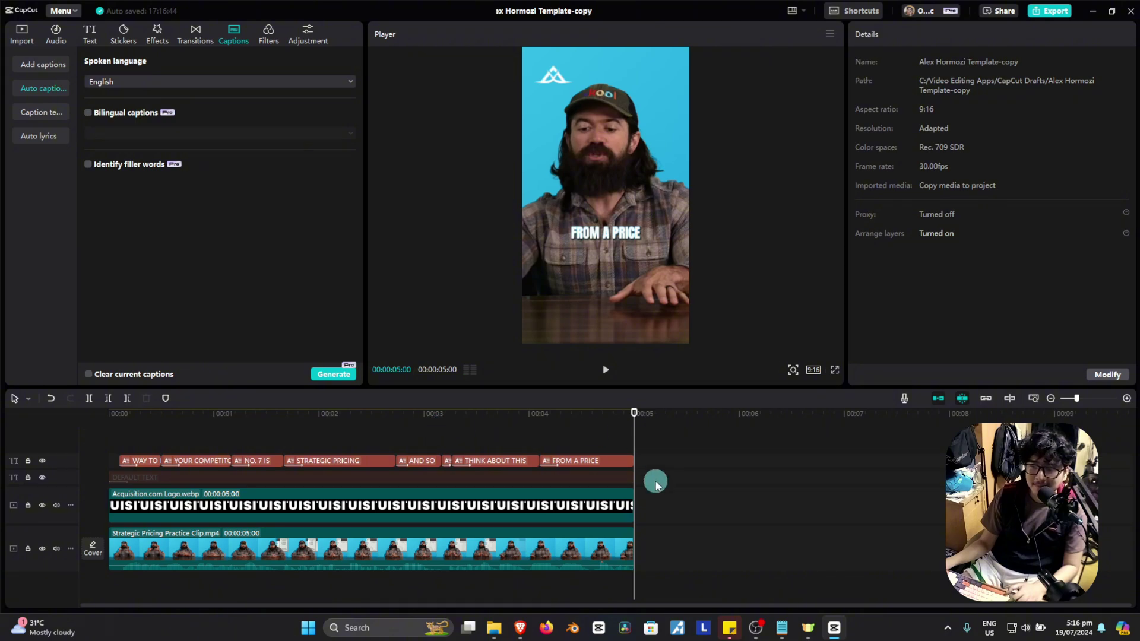
# Step: Cut off everything after 00:00:04:25 on all tracks, and play back the ending
pyautogui.moveTo(663, 446); pyautogui.dragTo(619, 588)
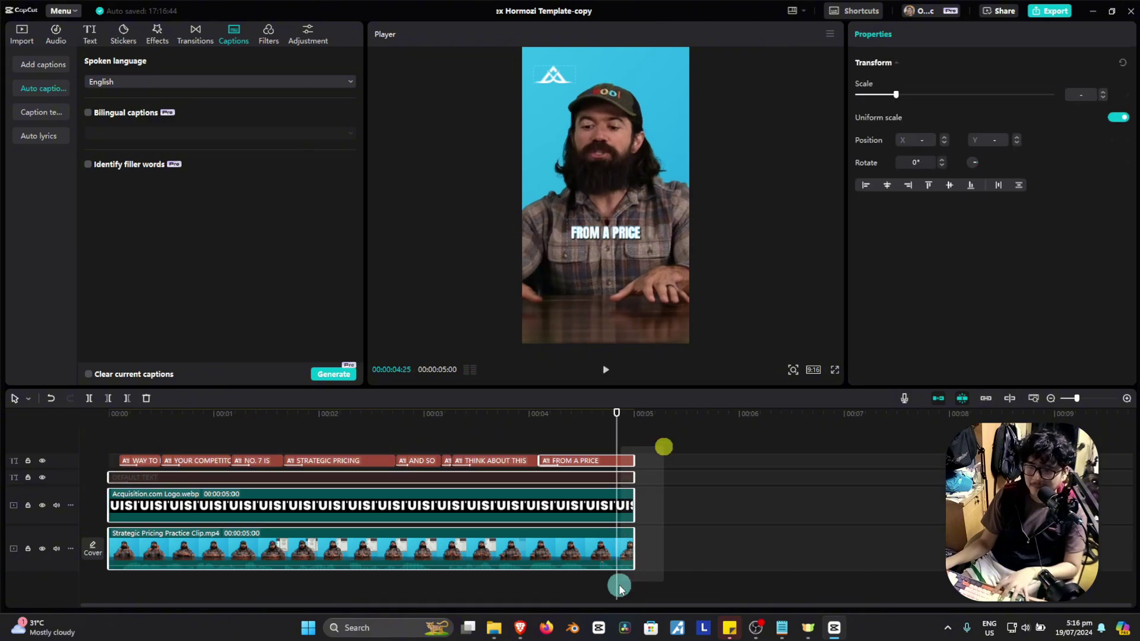
pyautogui.press('w')
pyautogui.moveTo(530, 437); pyautogui.dragTo(418, 442)
pyautogui.press('space')
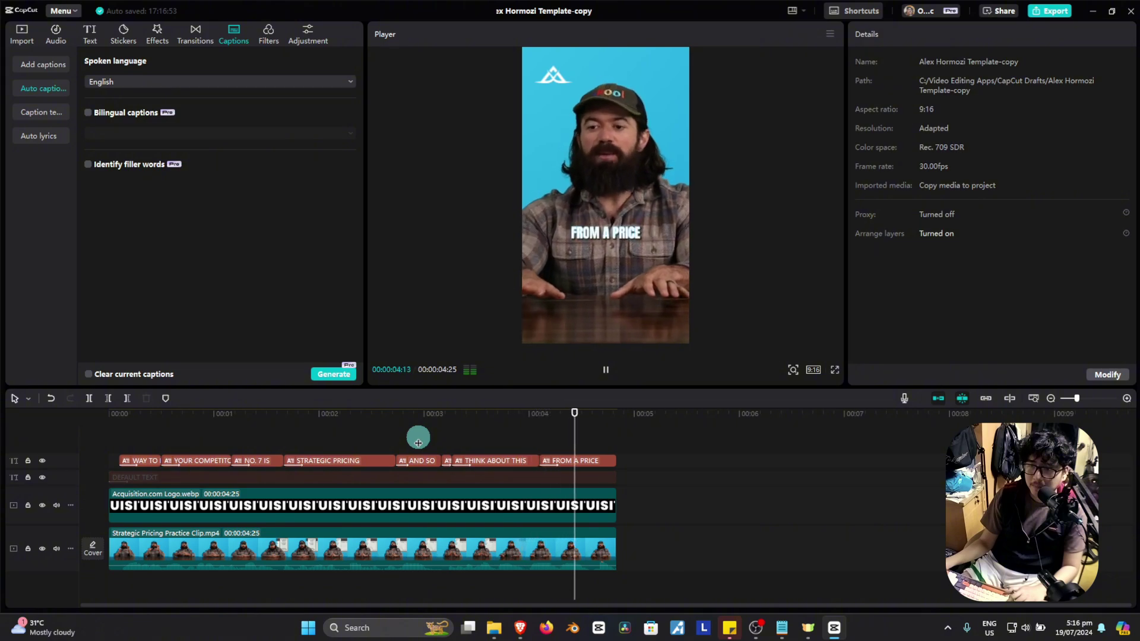